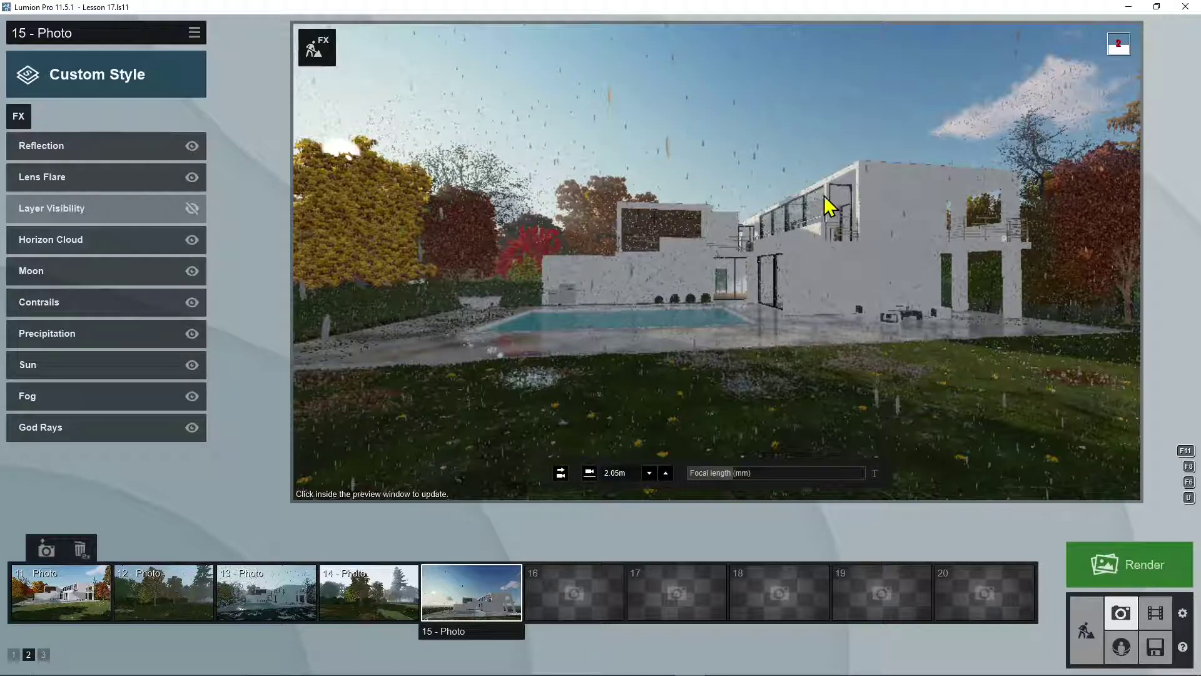
# - Switch to Build mode and place the walking man from page 4 of the men's library on the front lawn
pyautogui.click(576, 136)
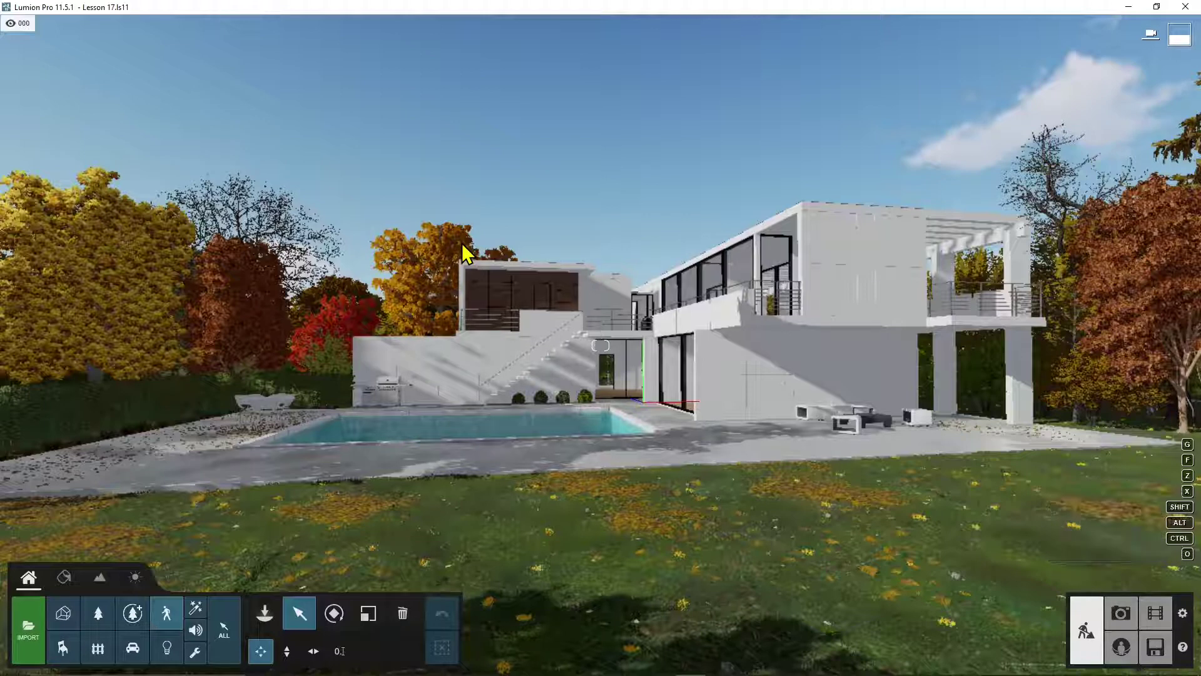
pyautogui.click(166, 616)
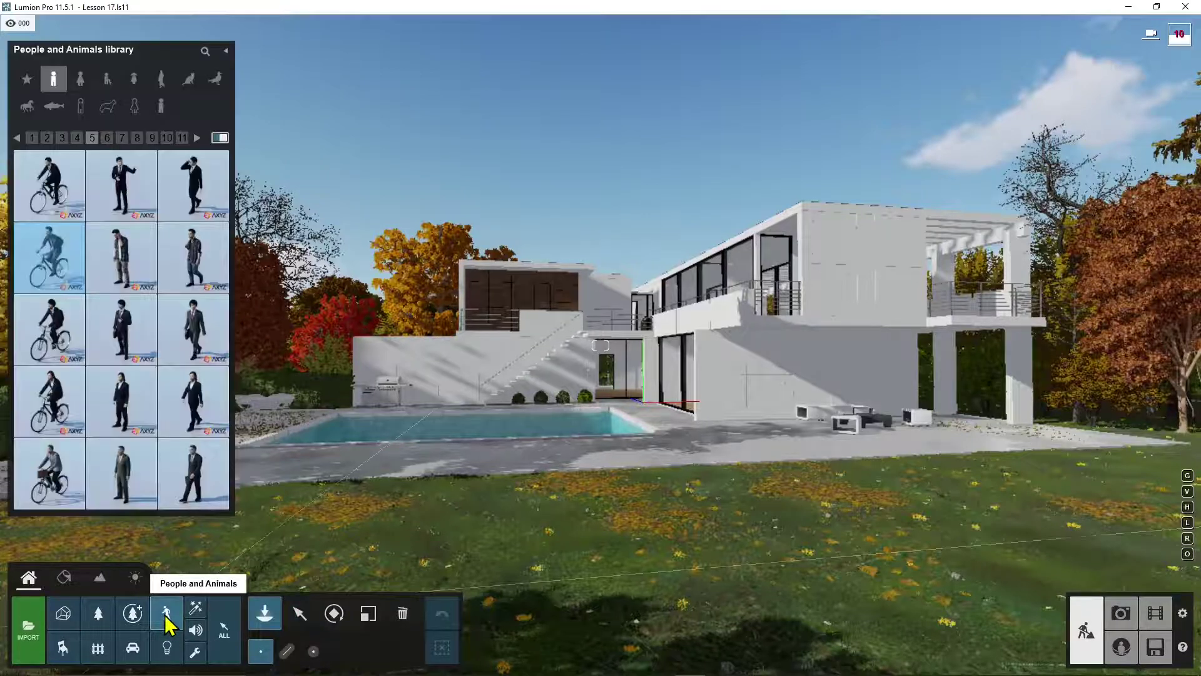
pyautogui.click(153, 138)
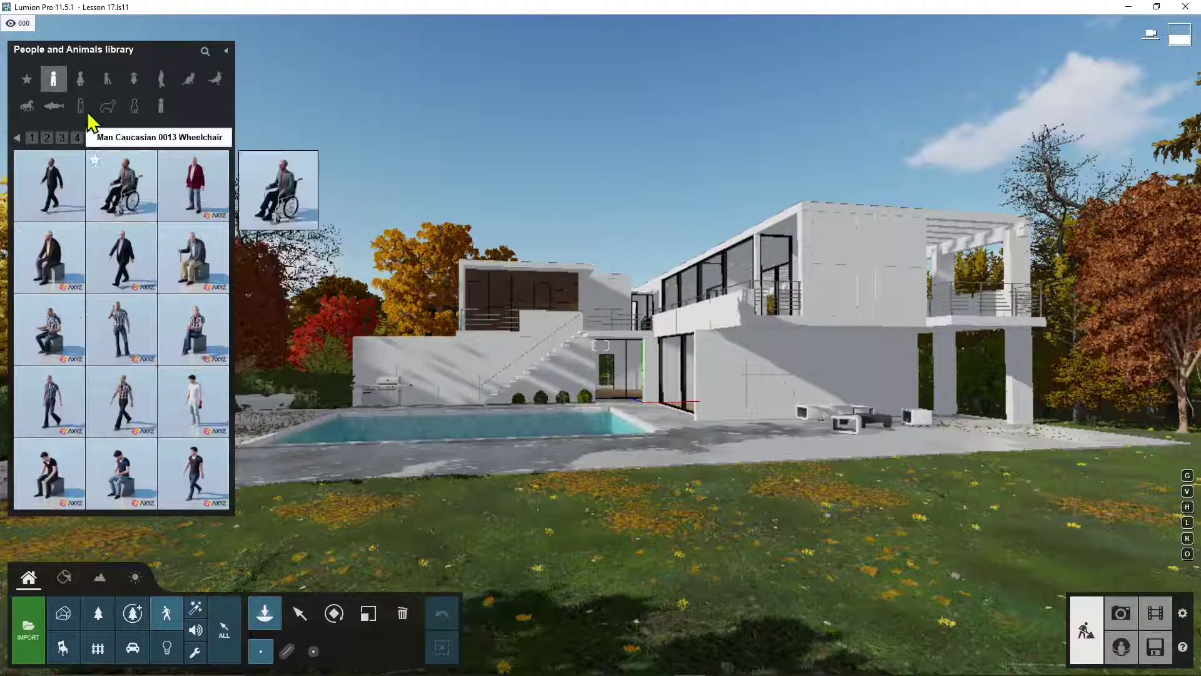
pyautogui.click(77, 138)
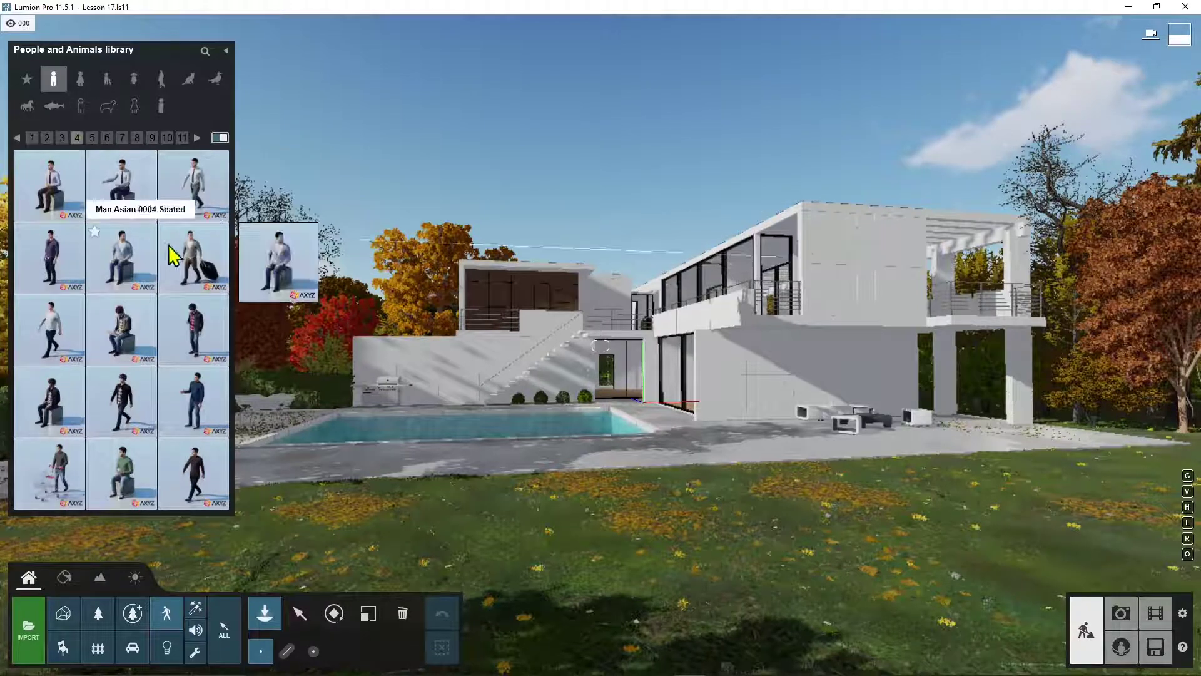
pyautogui.click(193, 188)
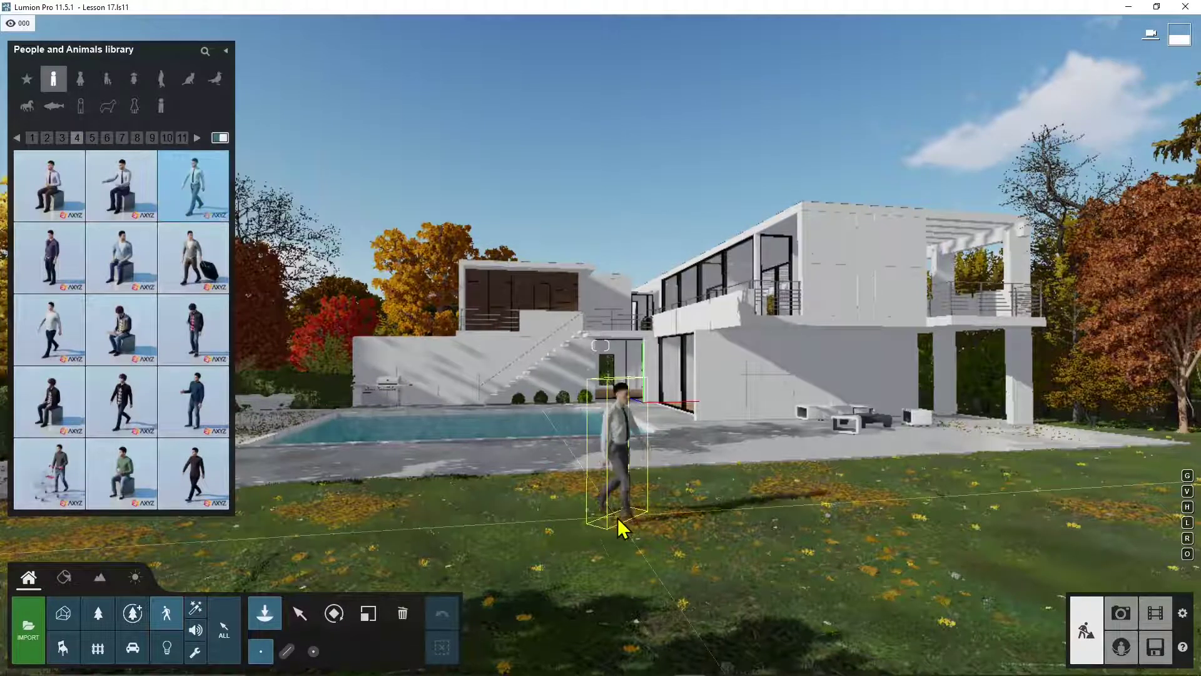
pyautogui.click(552, 521)
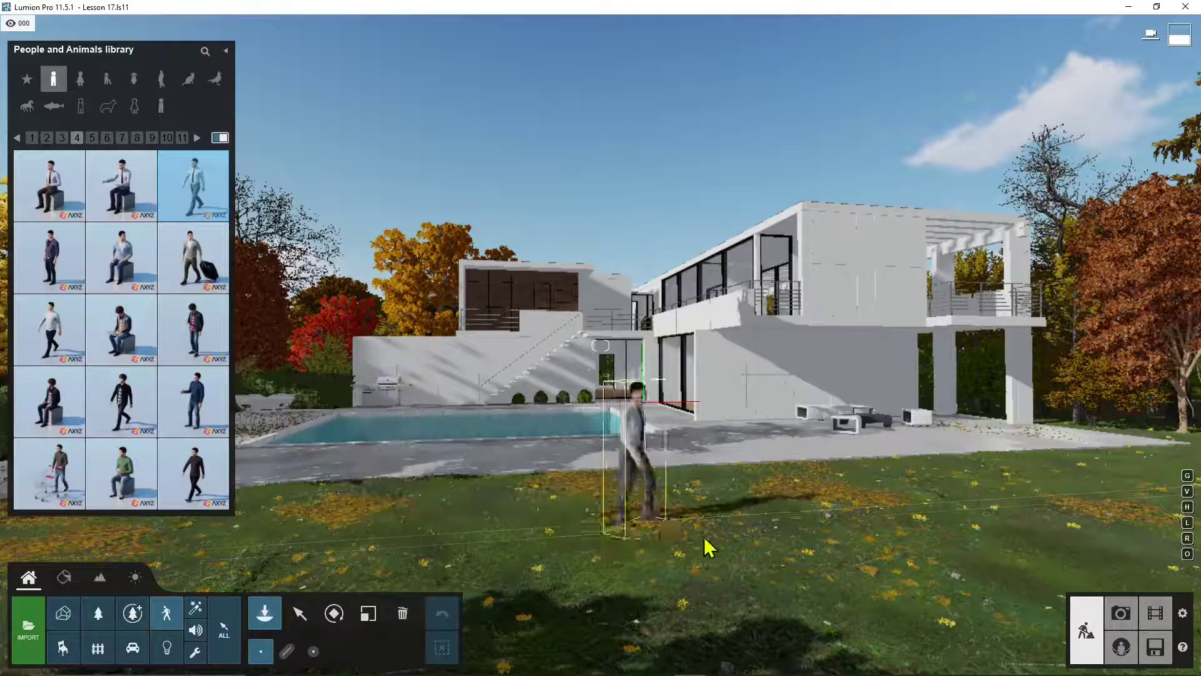
pyautogui.click(642, 508)
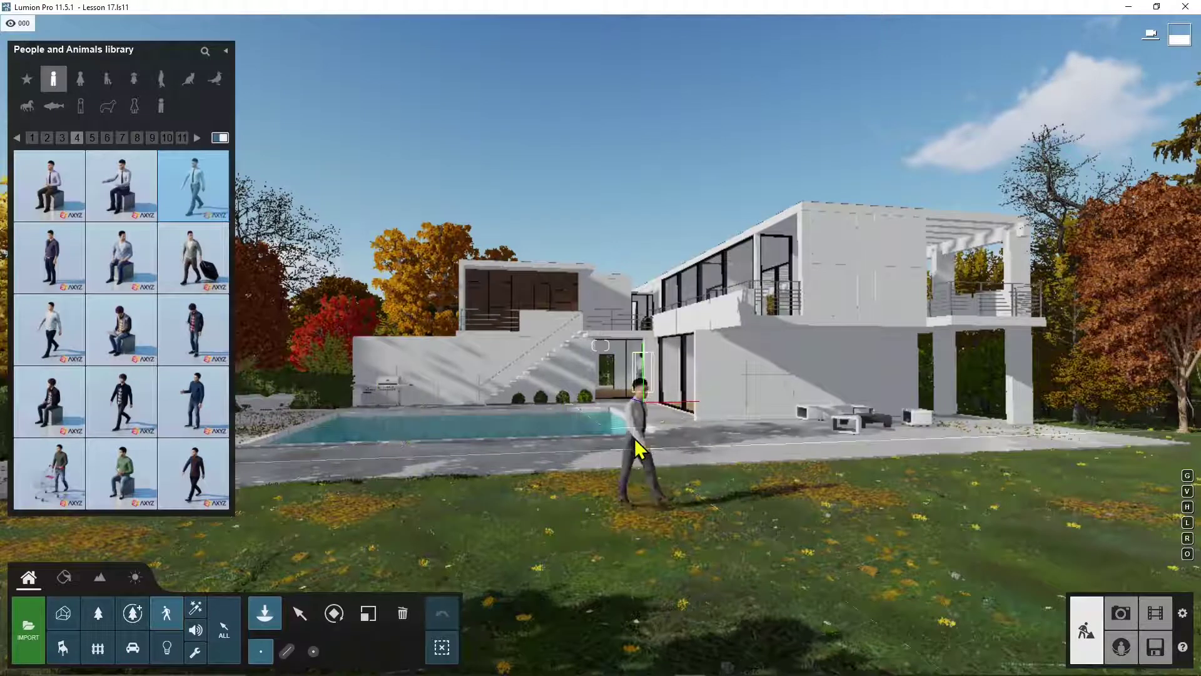
# - Delete the walking man from the lawn
pyautogui.click(403, 614)
pyautogui.click(637, 508)
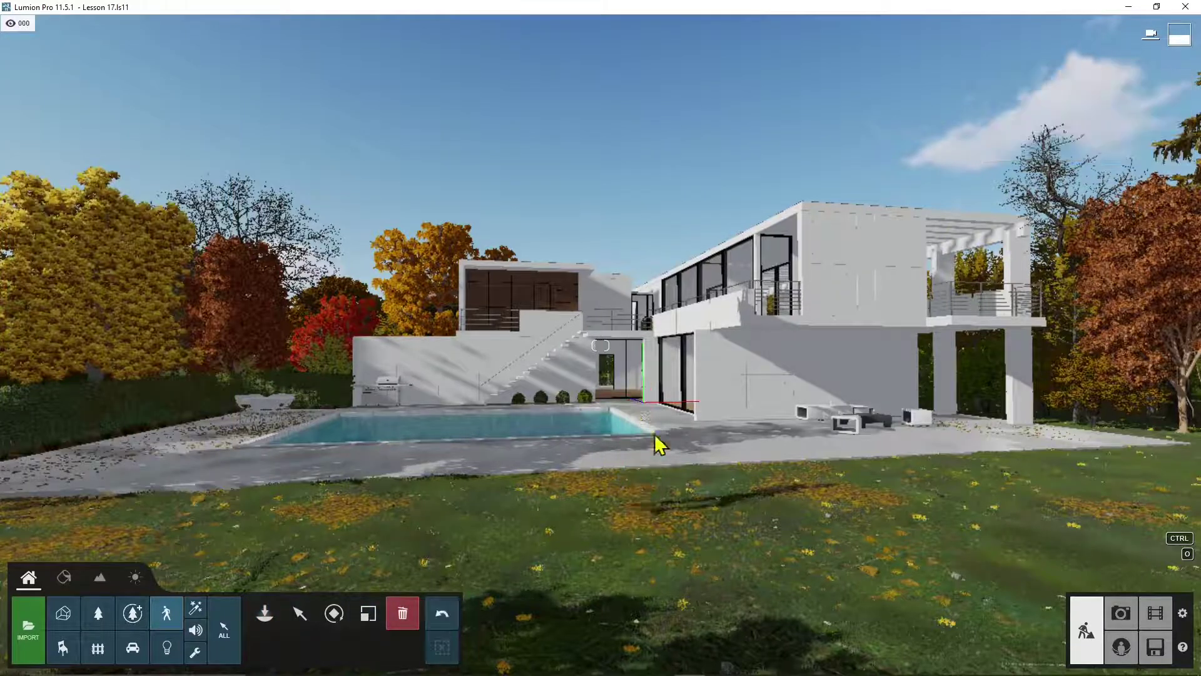
# - Browse the men's models in the People and Animals library through to page 12
pyautogui.click(167, 614)
pyautogui.moveTo(148, 257)
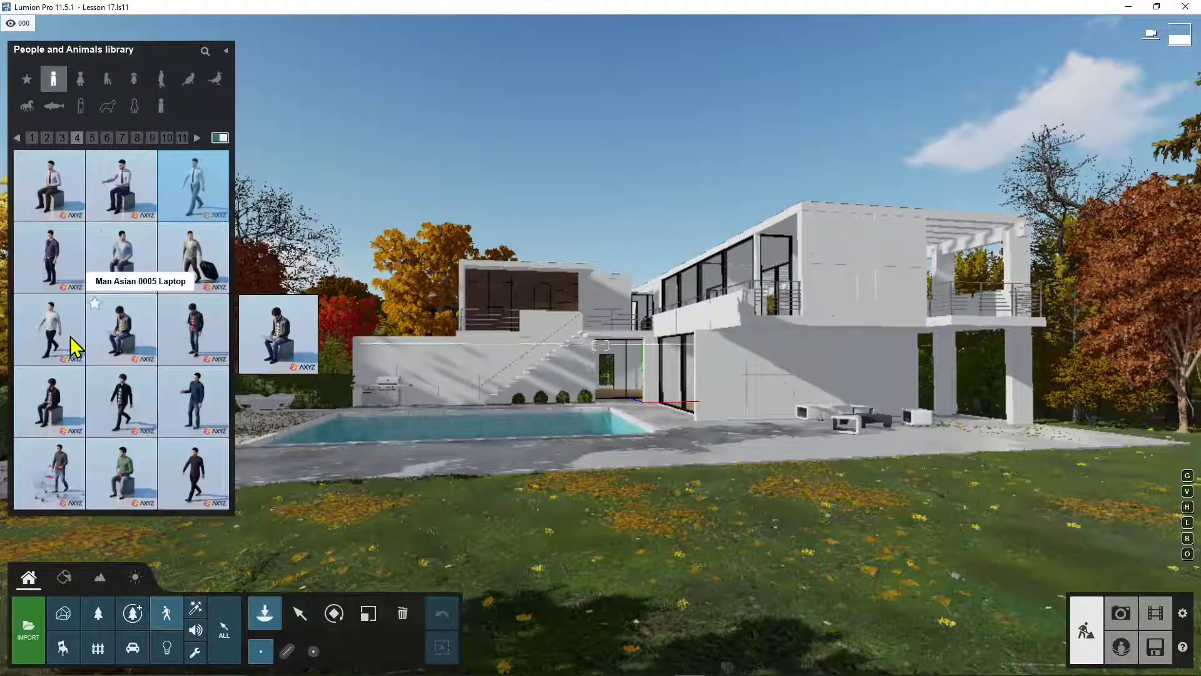
pyautogui.moveTo(66, 431)
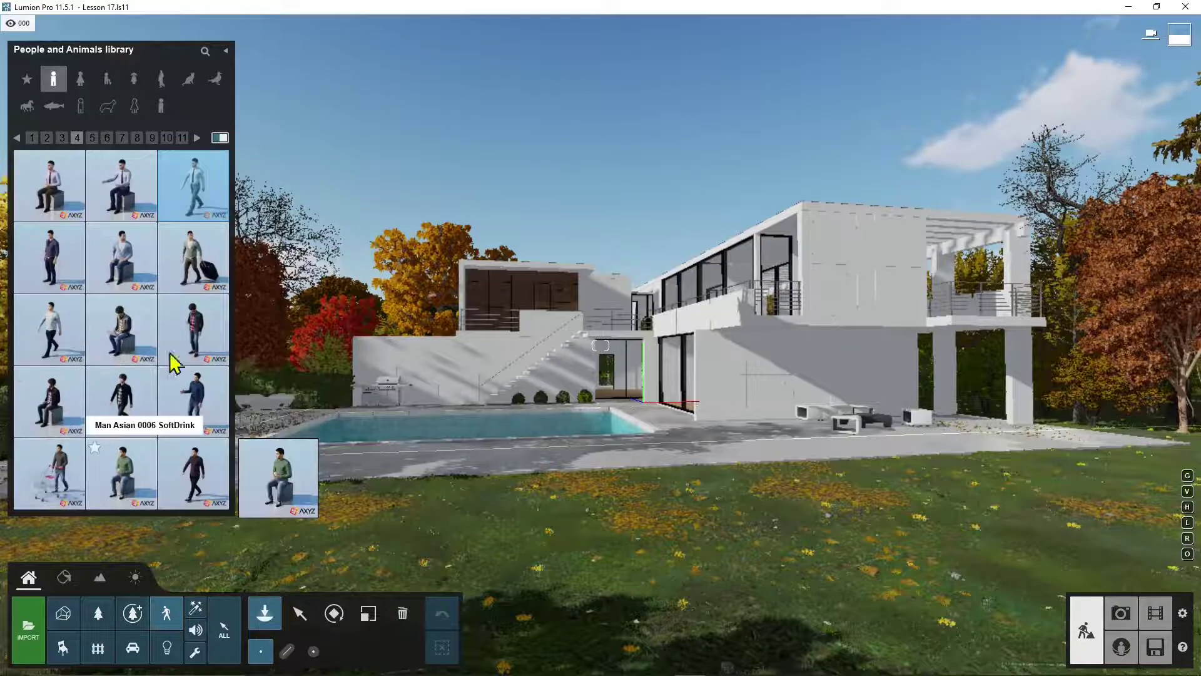
pyautogui.click(106, 141)
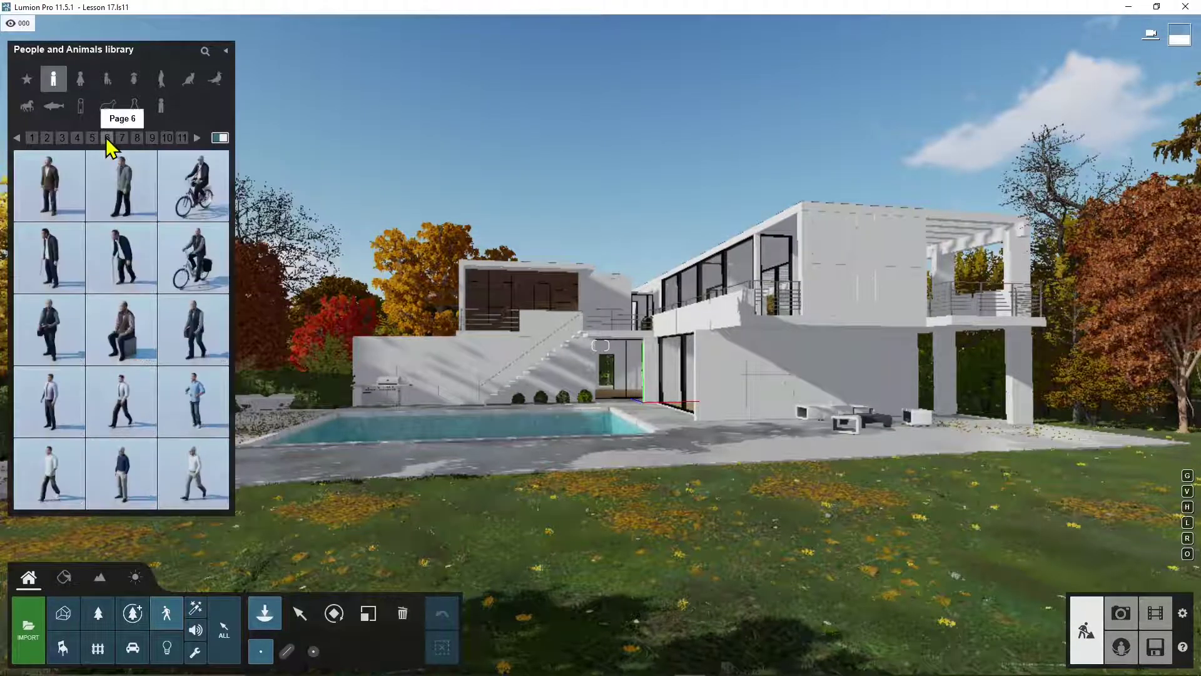
pyautogui.click(137, 138)
pyautogui.moveTo(179, 207)
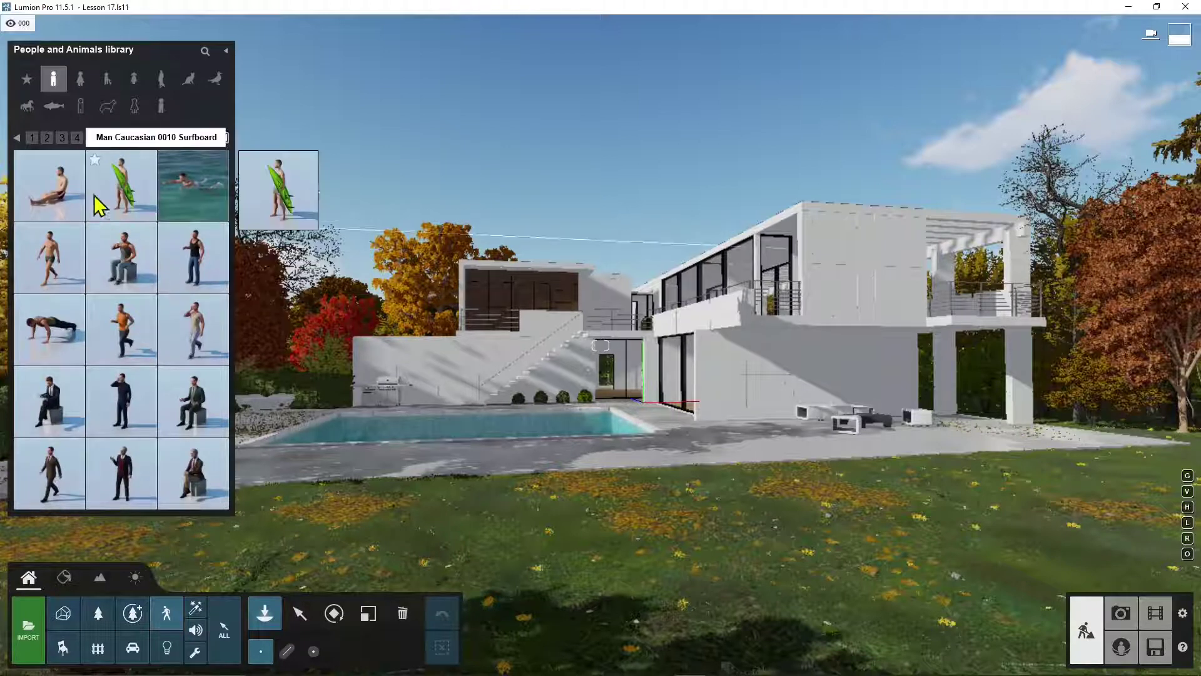
pyautogui.click(123, 139)
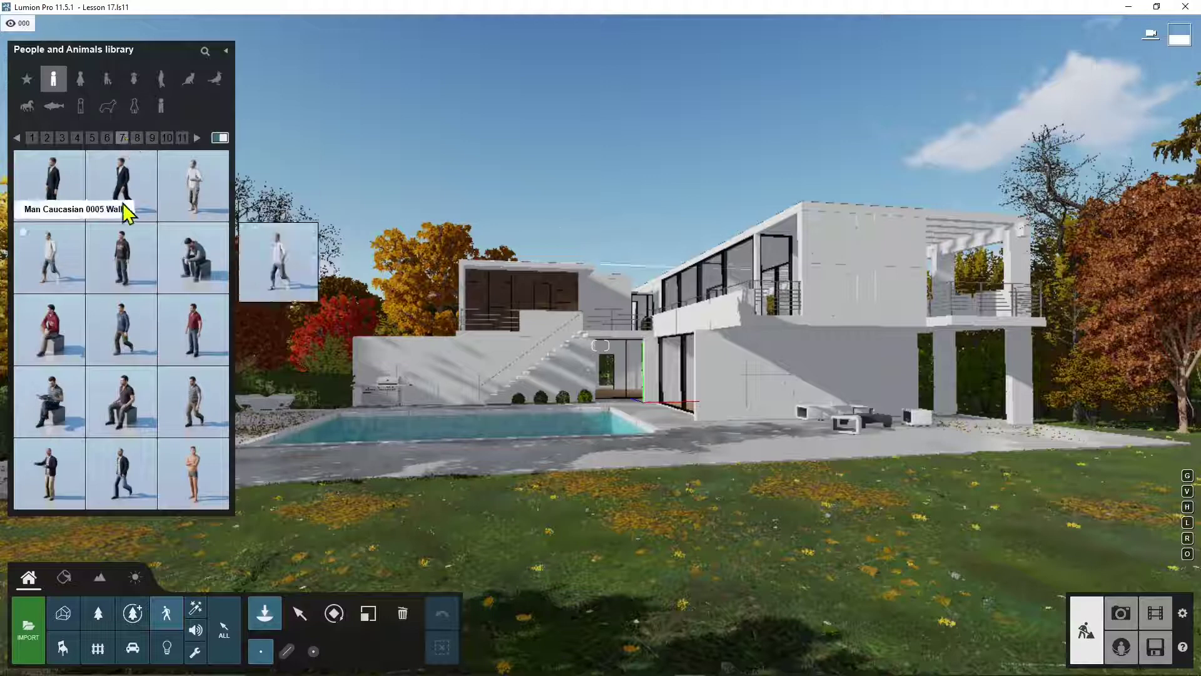
pyautogui.click(138, 139)
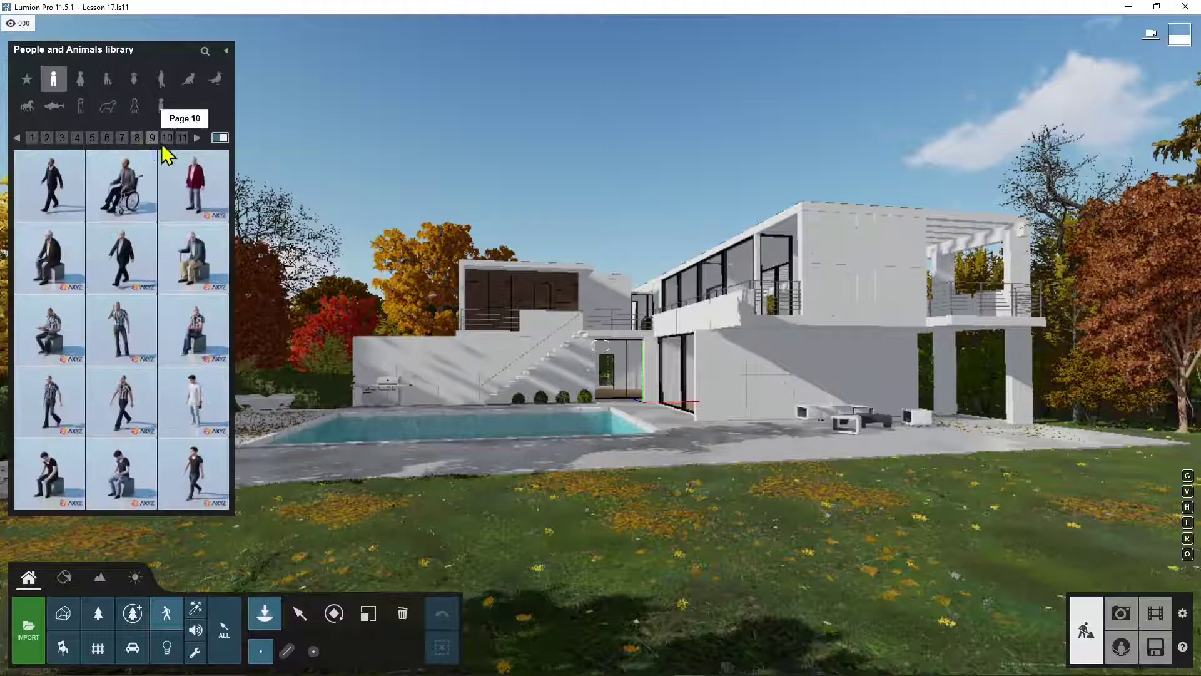
pyautogui.click(166, 138)
pyautogui.click(196, 139)
pyautogui.click(196, 138)
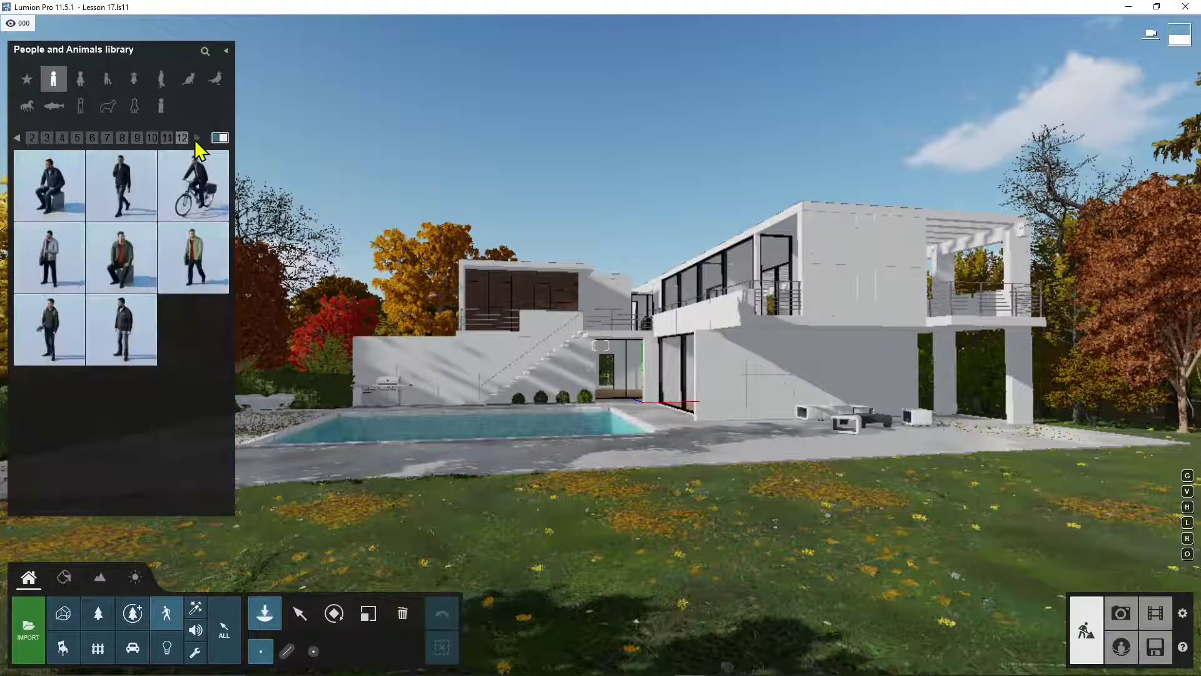
# - Place the standing man with a shoulder bag on the patio near the outdoor furniture and adjust his rotation
pyautogui.click(55, 344)
pyautogui.click(701, 420)
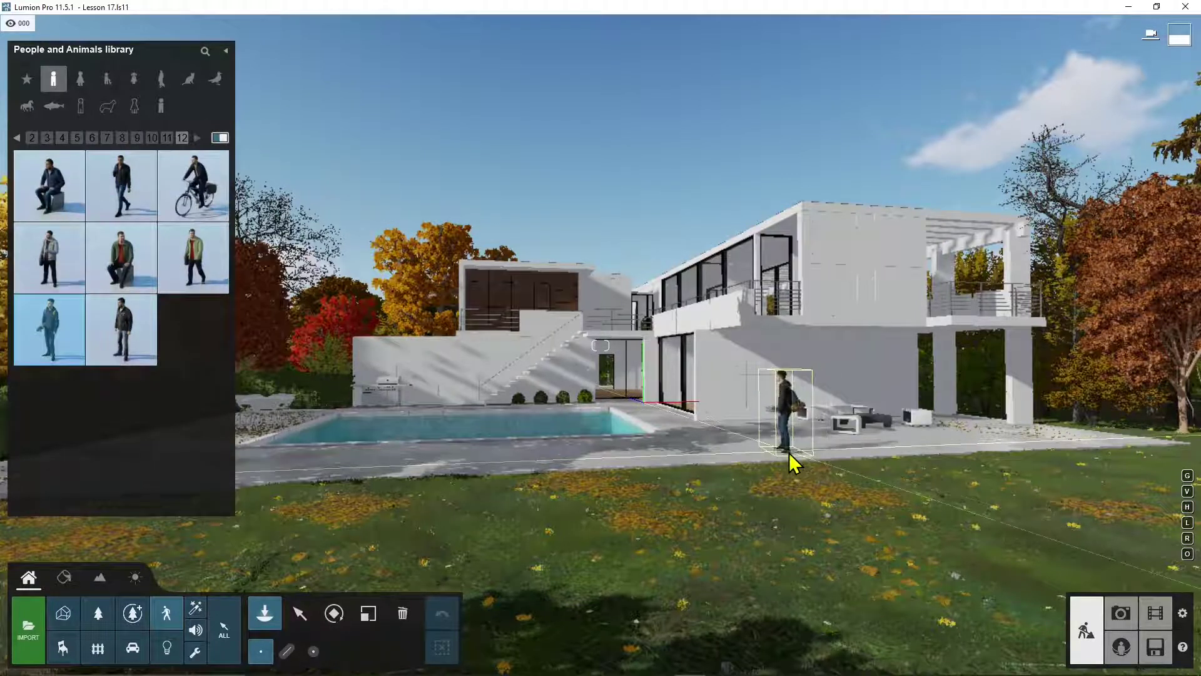
pyautogui.press('r')
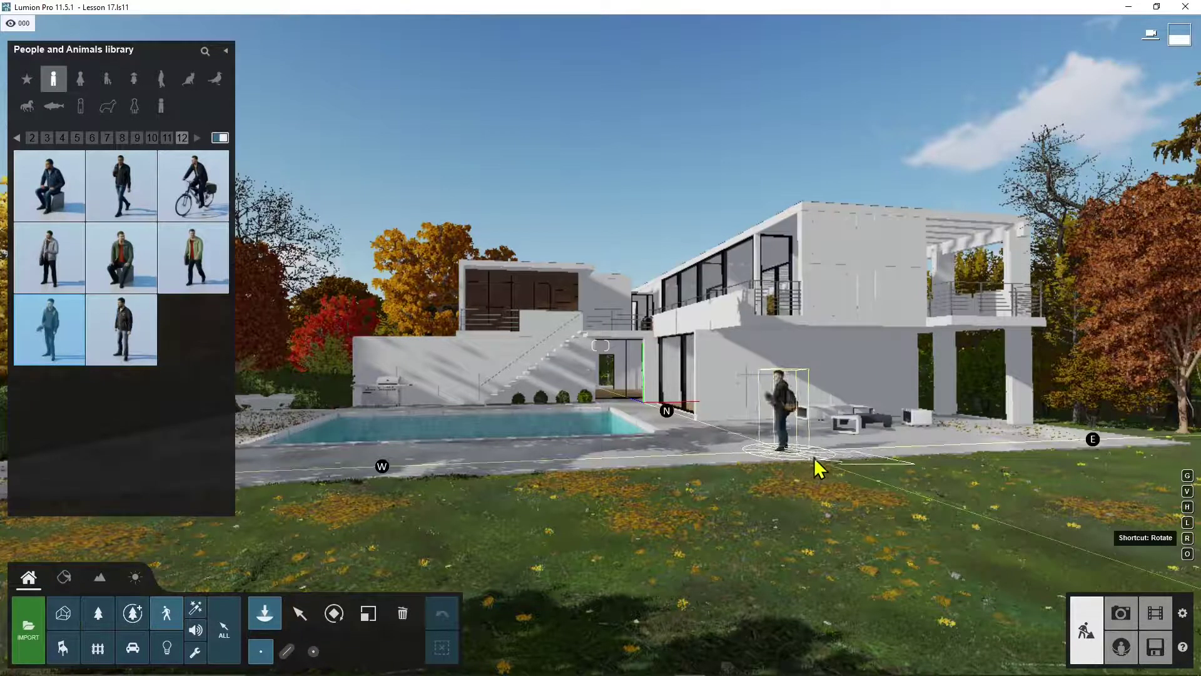
pyautogui.moveTo(828, 423); pyautogui.dragTo(694, 474)
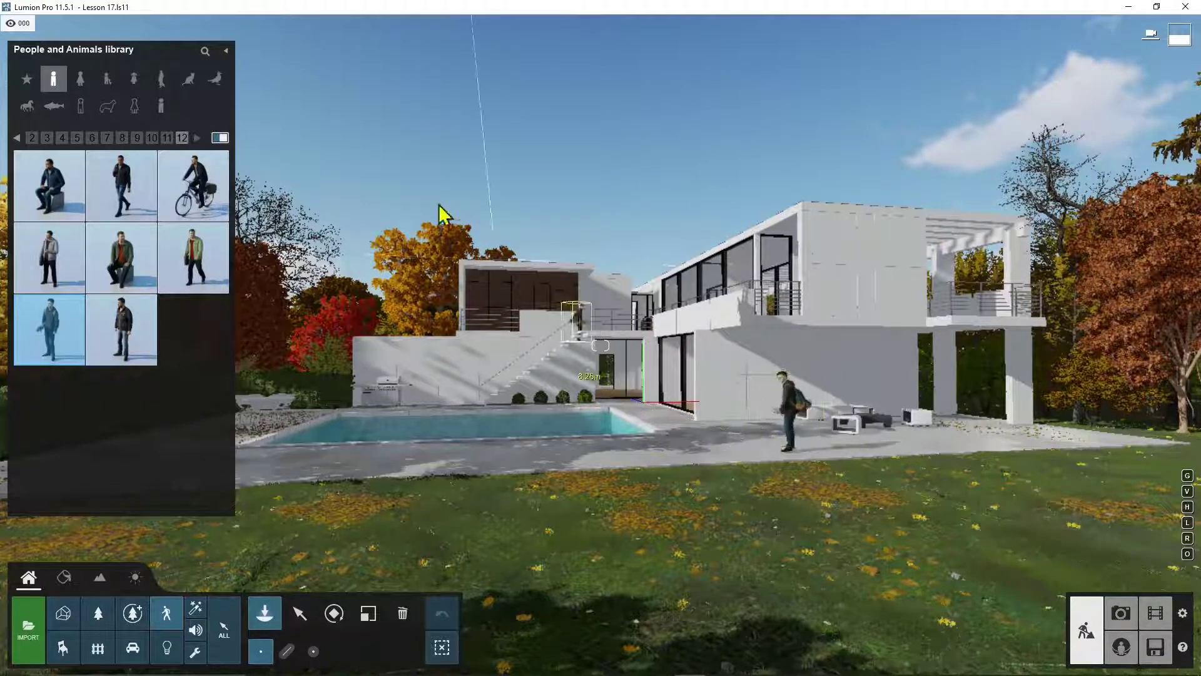
# - Place the man treading water from page 3 of the men's library in the swimming pool near its right end
pyautogui.click(118, 139)
pyautogui.click(109, 140)
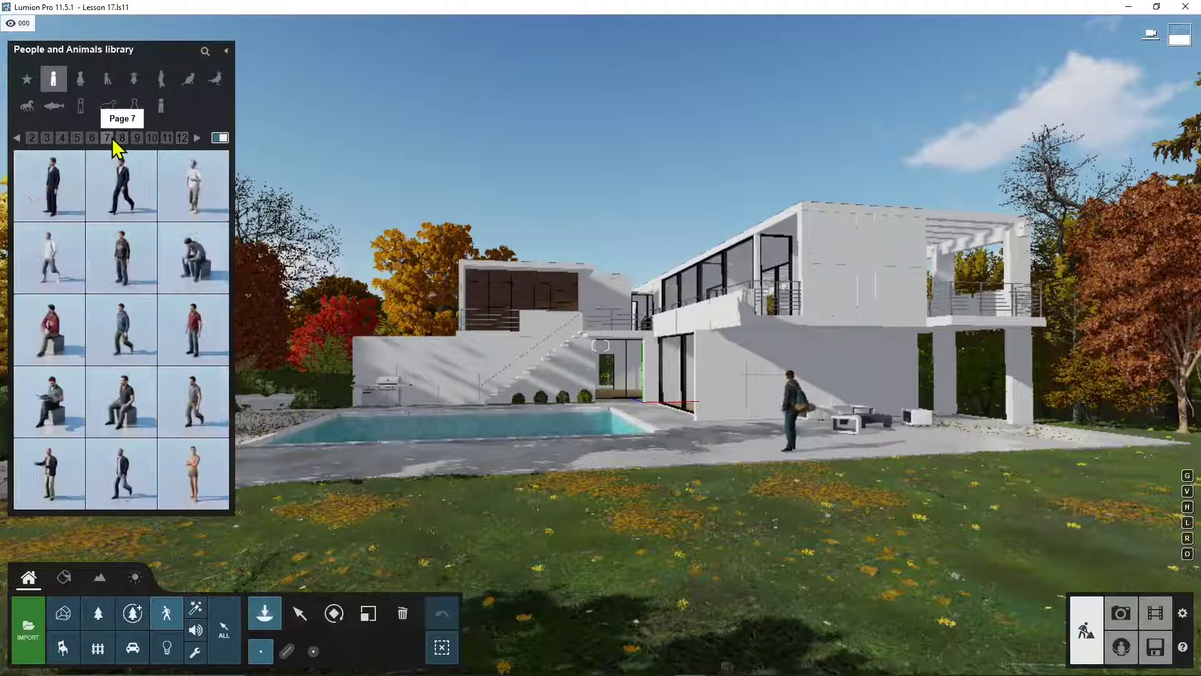
pyautogui.click(84, 141)
pyautogui.click(76, 141)
pyautogui.click(62, 141)
pyautogui.click(46, 142)
pyautogui.click(33, 143)
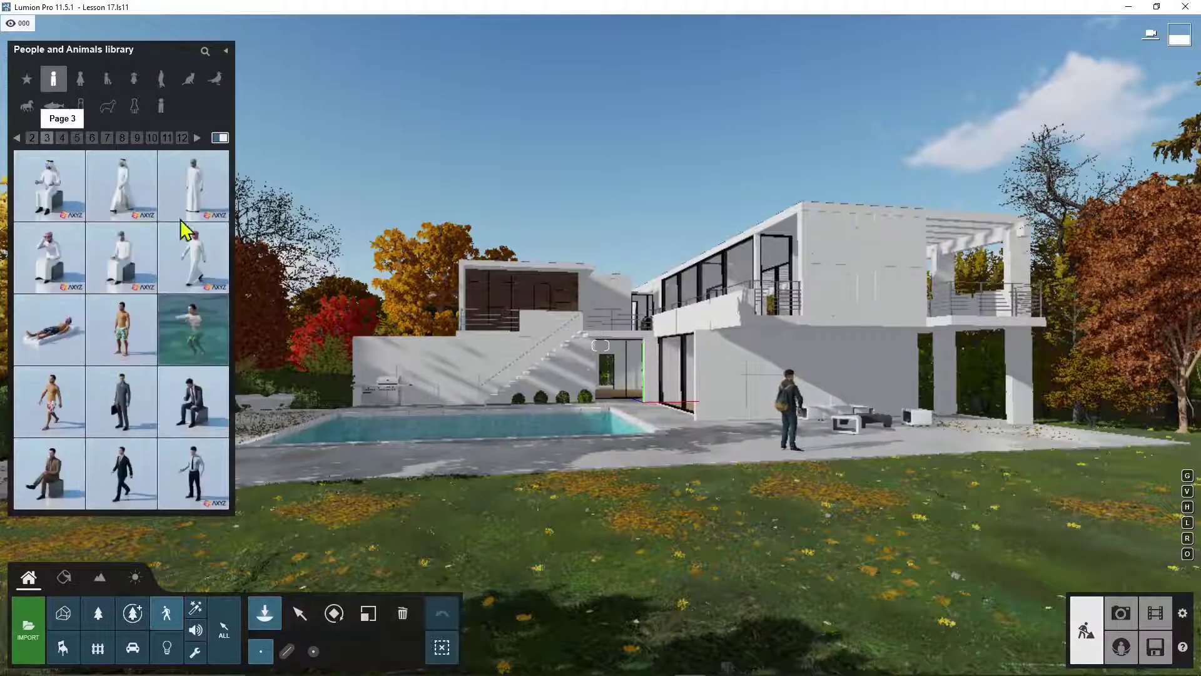
pyautogui.click(198, 332)
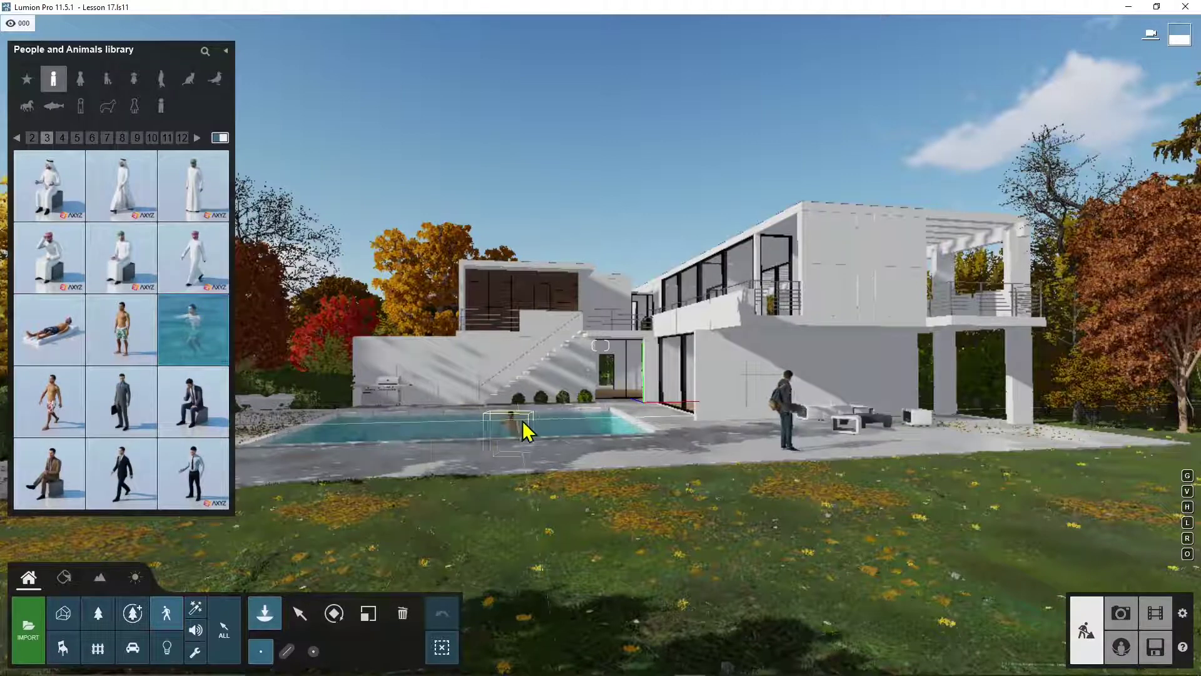
pyautogui.click(583, 430)
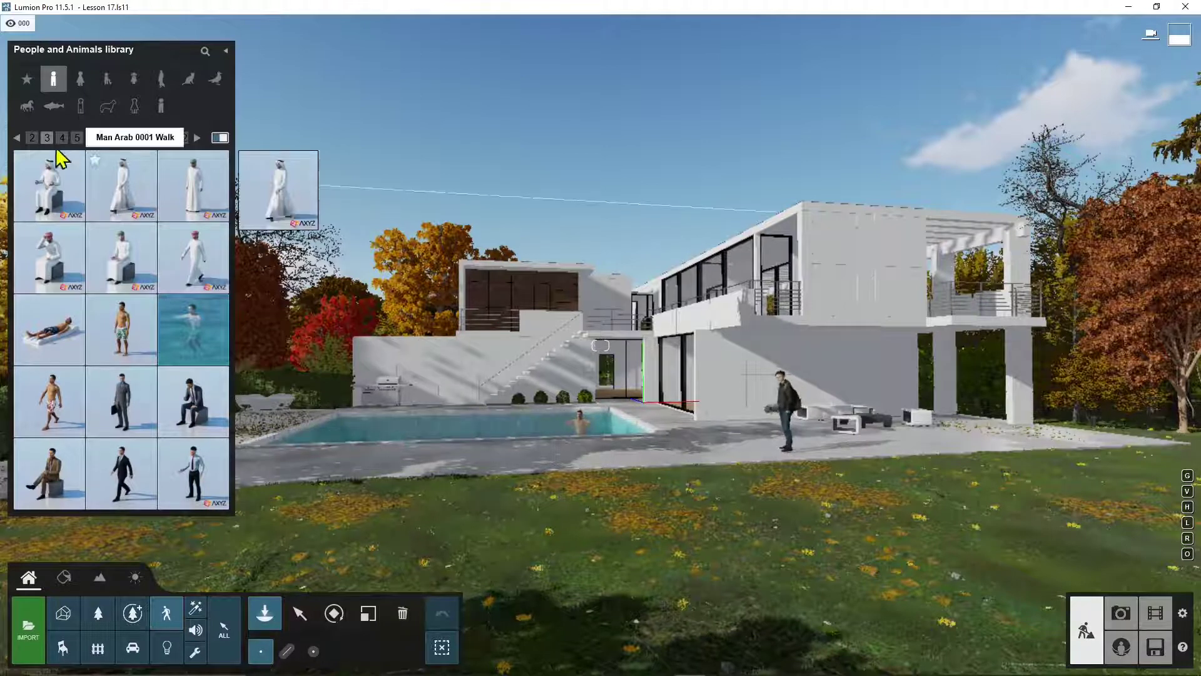
# - Look through the farm animal and fish models, and place Seagull 001 Flying from the Birds category in the air above the pool terrace
pyautogui.click(17, 139)
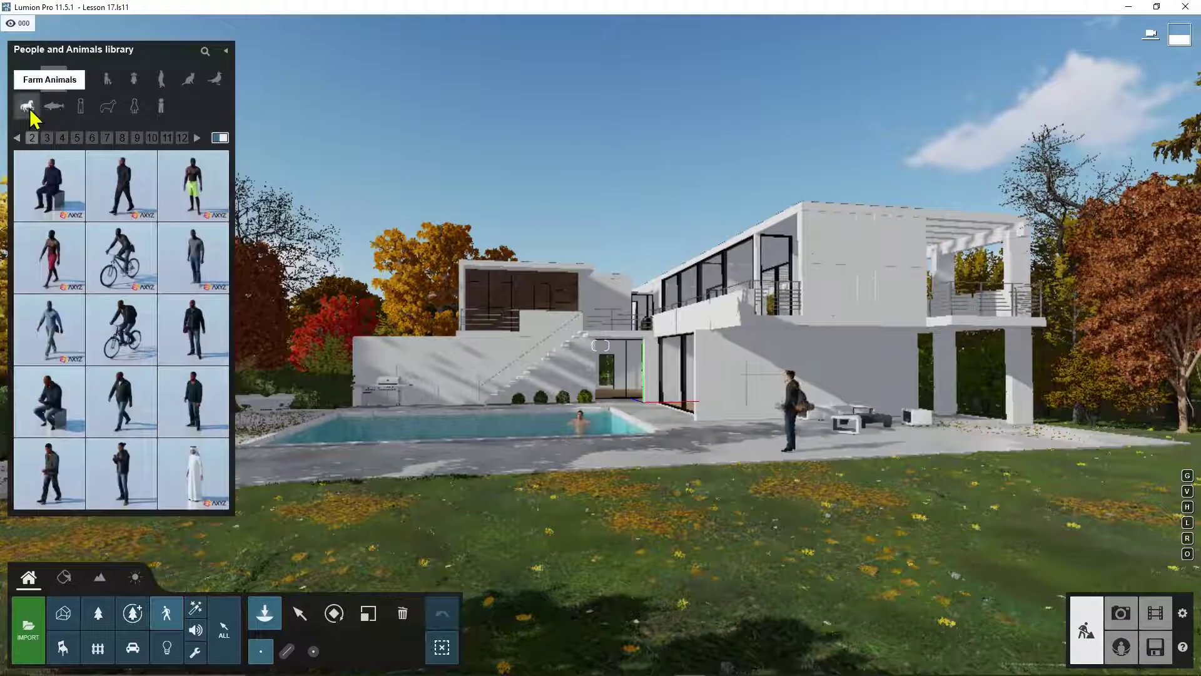
pyautogui.click(27, 108)
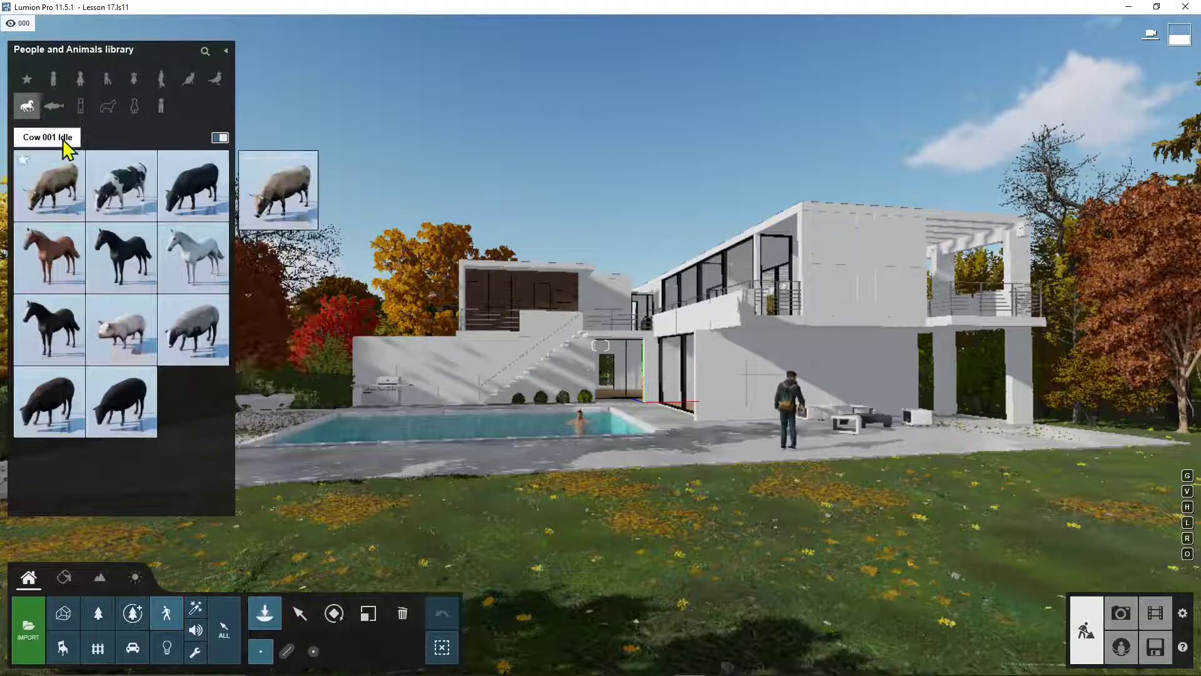
pyautogui.click(54, 107)
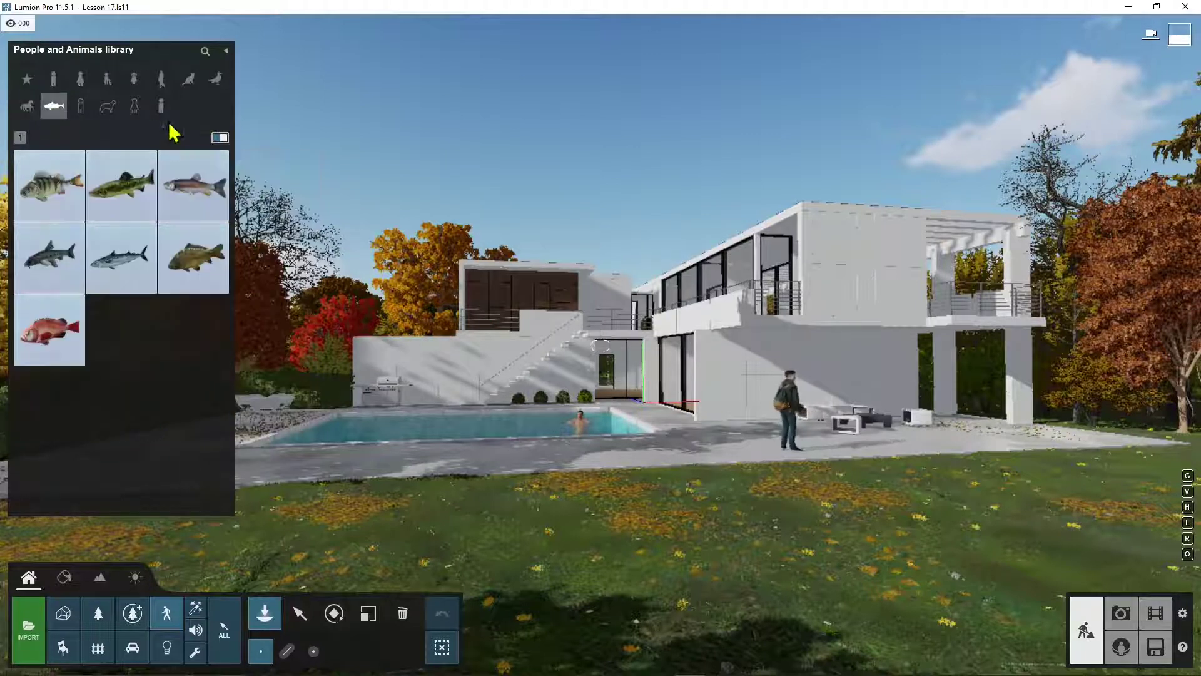
pyautogui.click(214, 82)
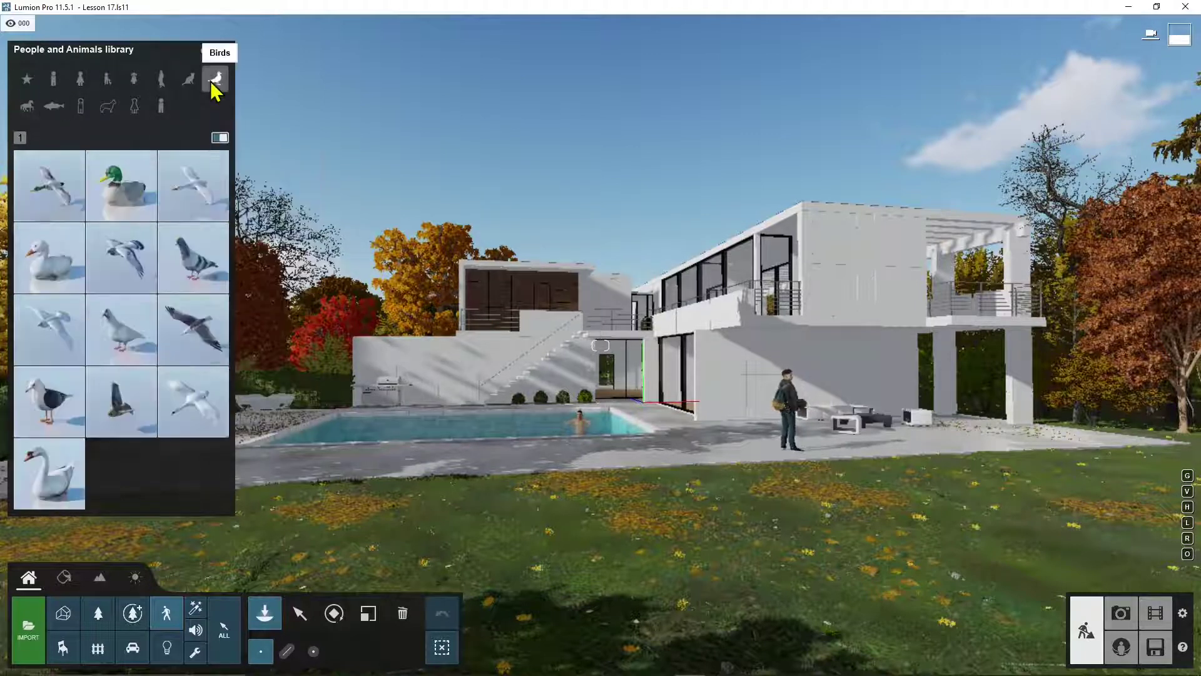
pyautogui.click(193, 341)
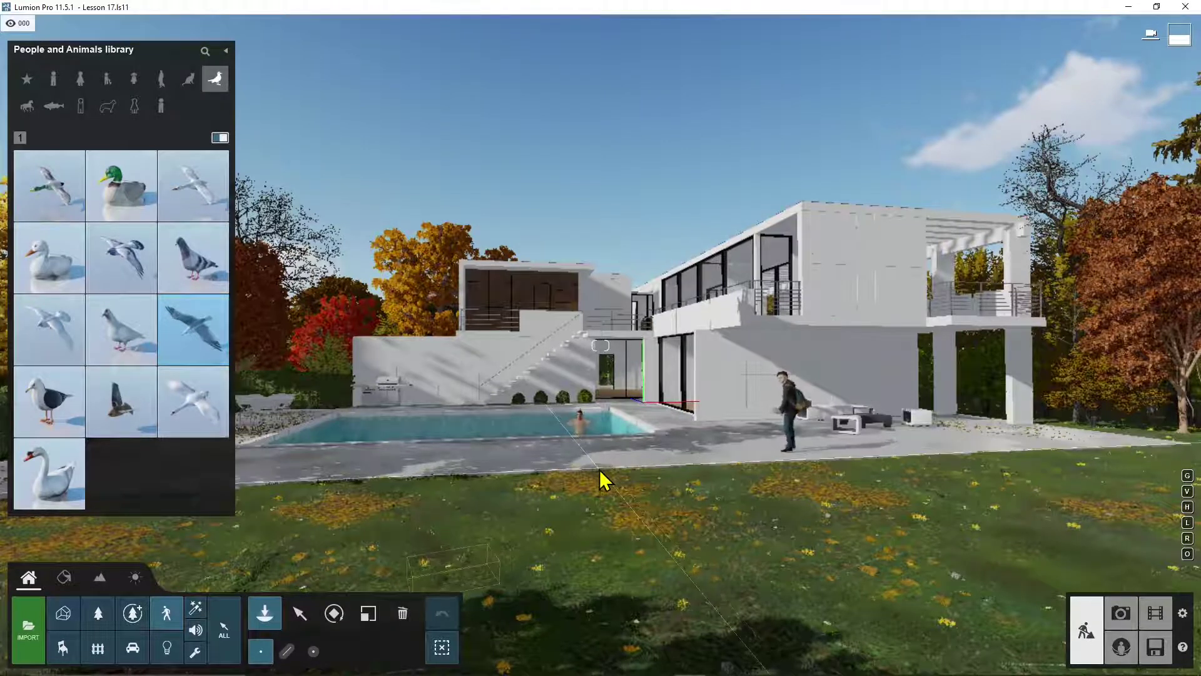
pyautogui.press('h')
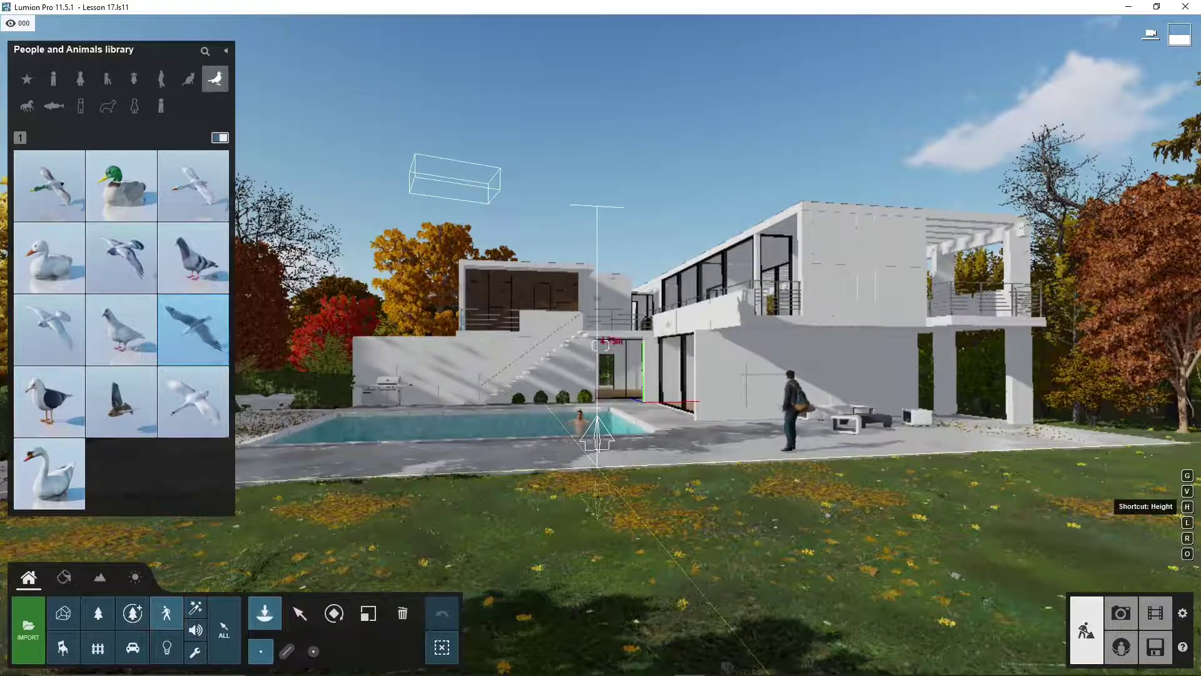
pyautogui.press('h')
pyautogui.press('h')
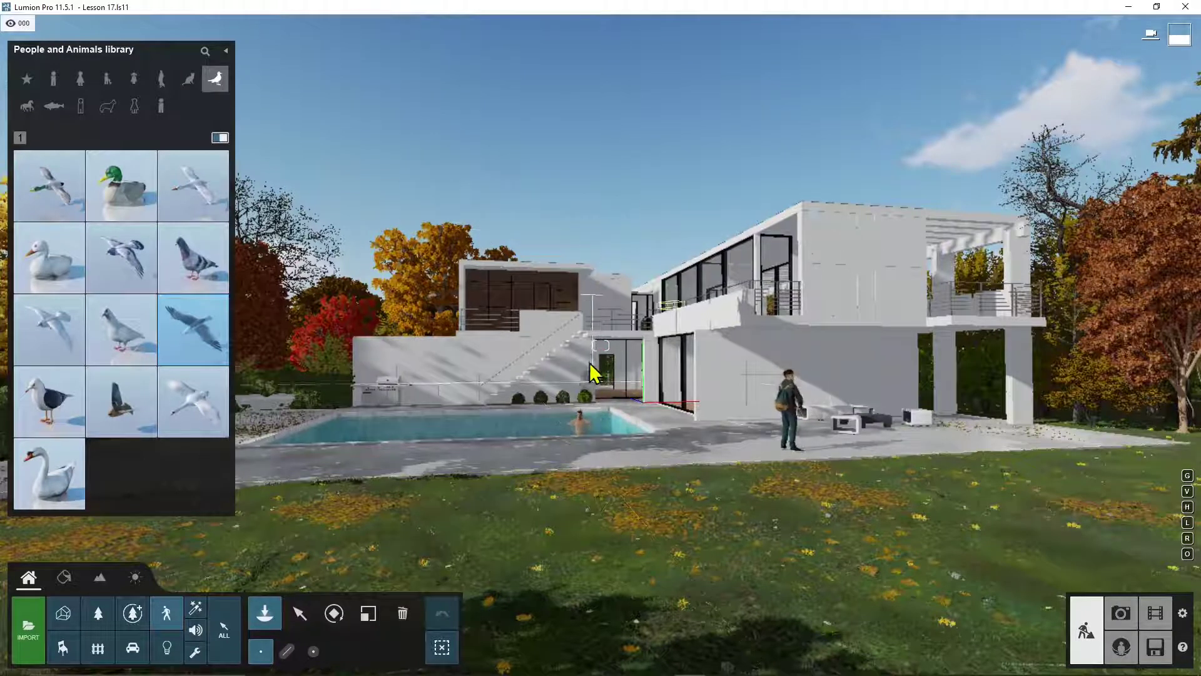
pyautogui.click(344, 448)
# - Select the flying seagull and raise it vertically, well above the house roof
pyautogui.click(301, 614)
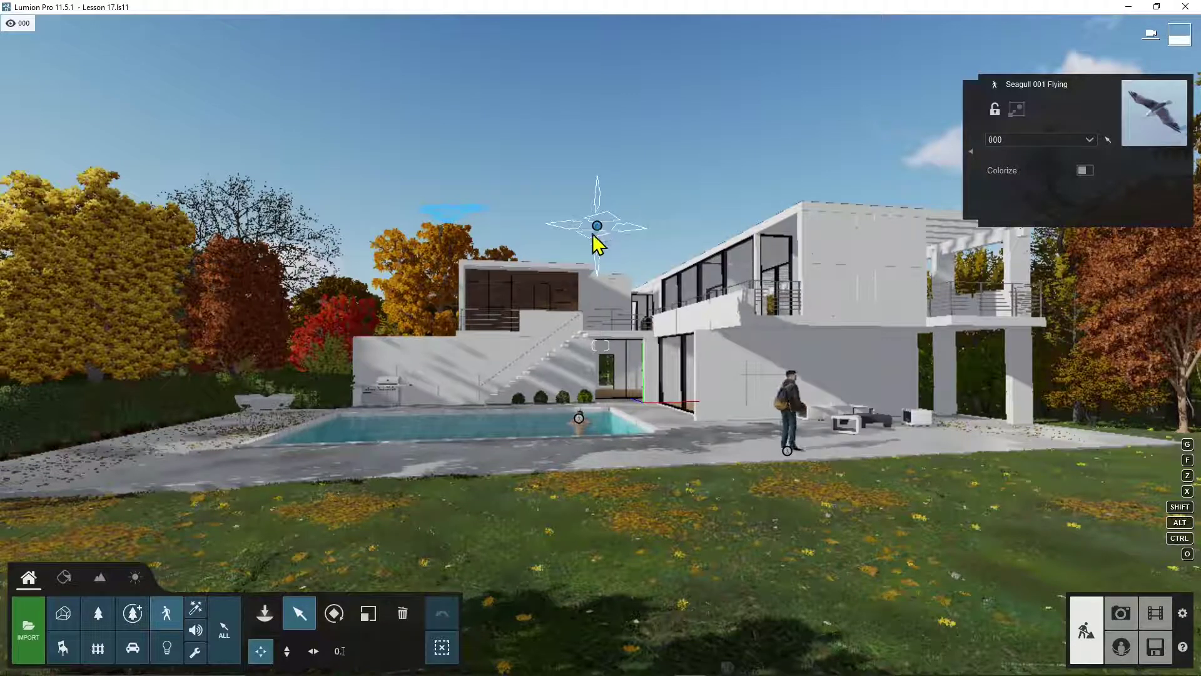
pyautogui.click(286, 650)
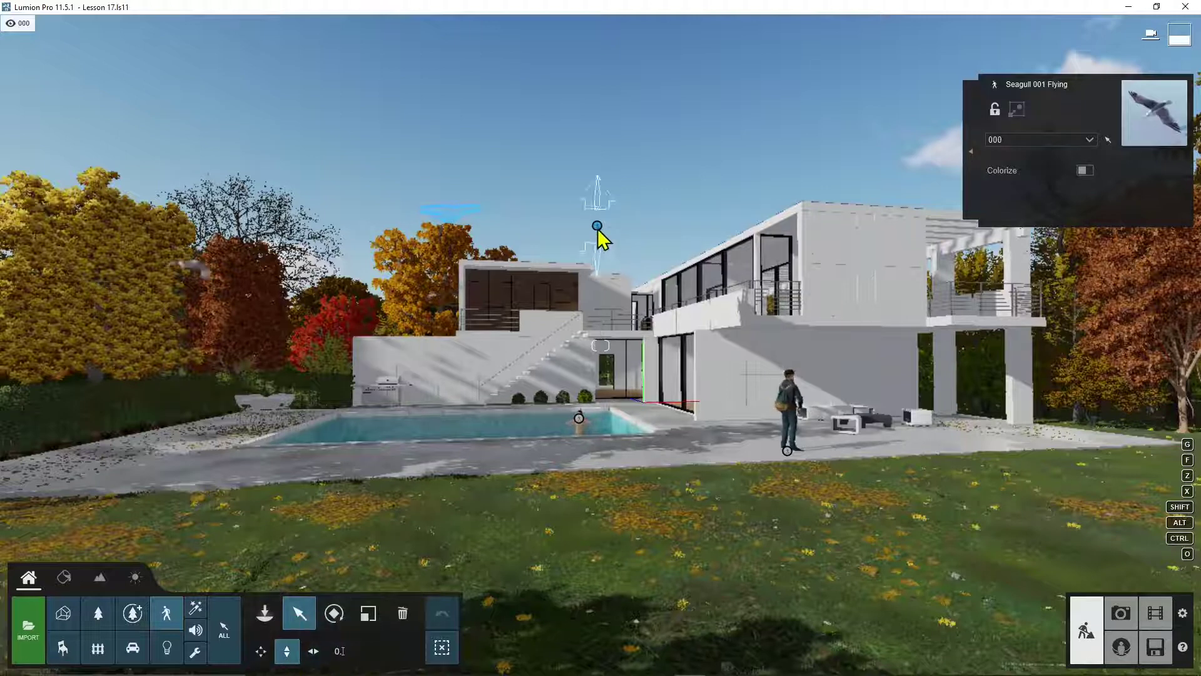
pyautogui.moveTo(597, 226); pyautogui.dragTo(608, 148)
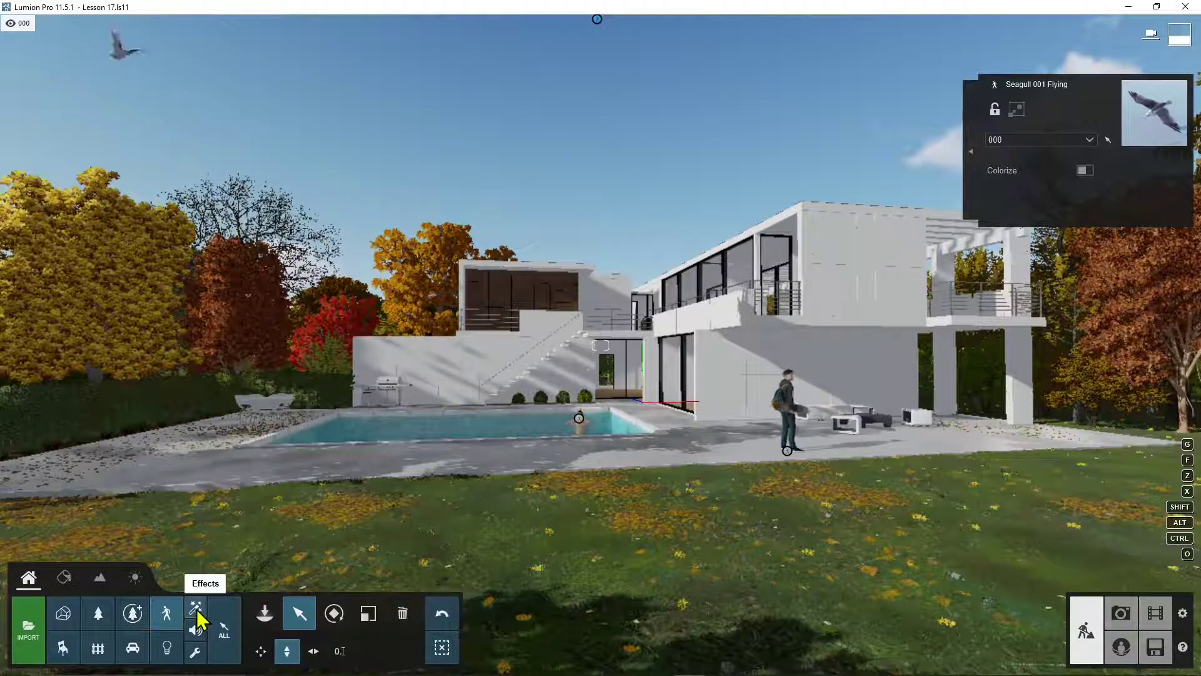
# - Place the leaves 03 effect near the red tree beside the house and reduce its Wind X, Type and Size
pyautogui.press('w')
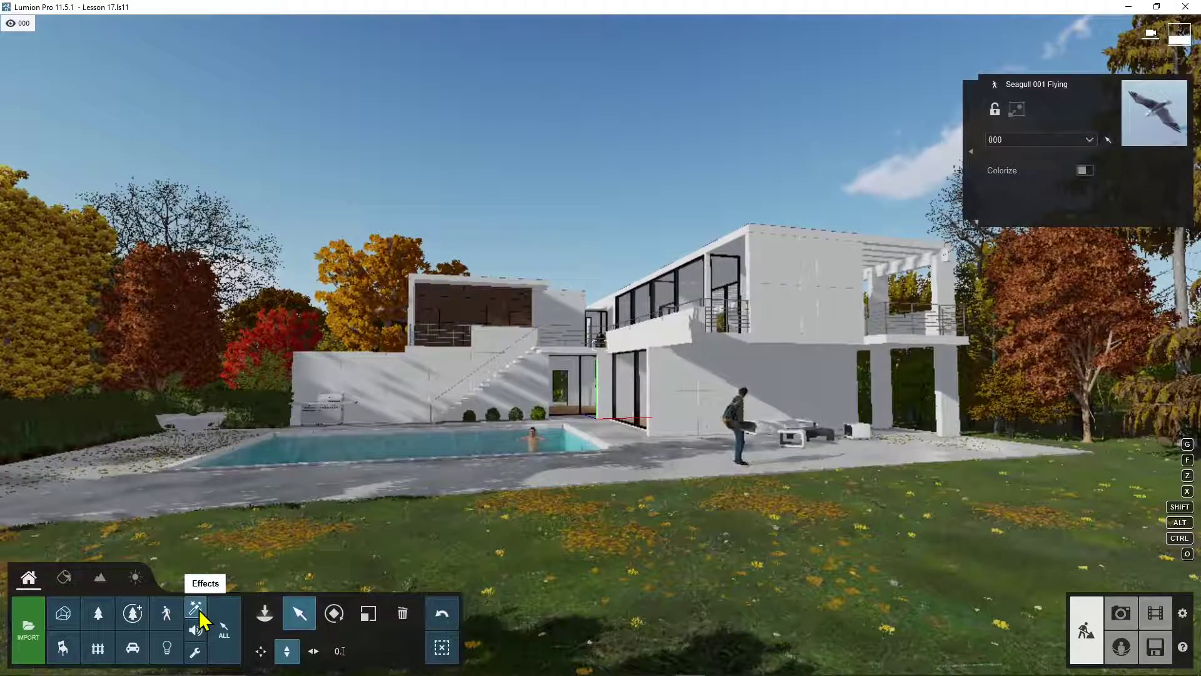
pyautogui.click(199, 614)
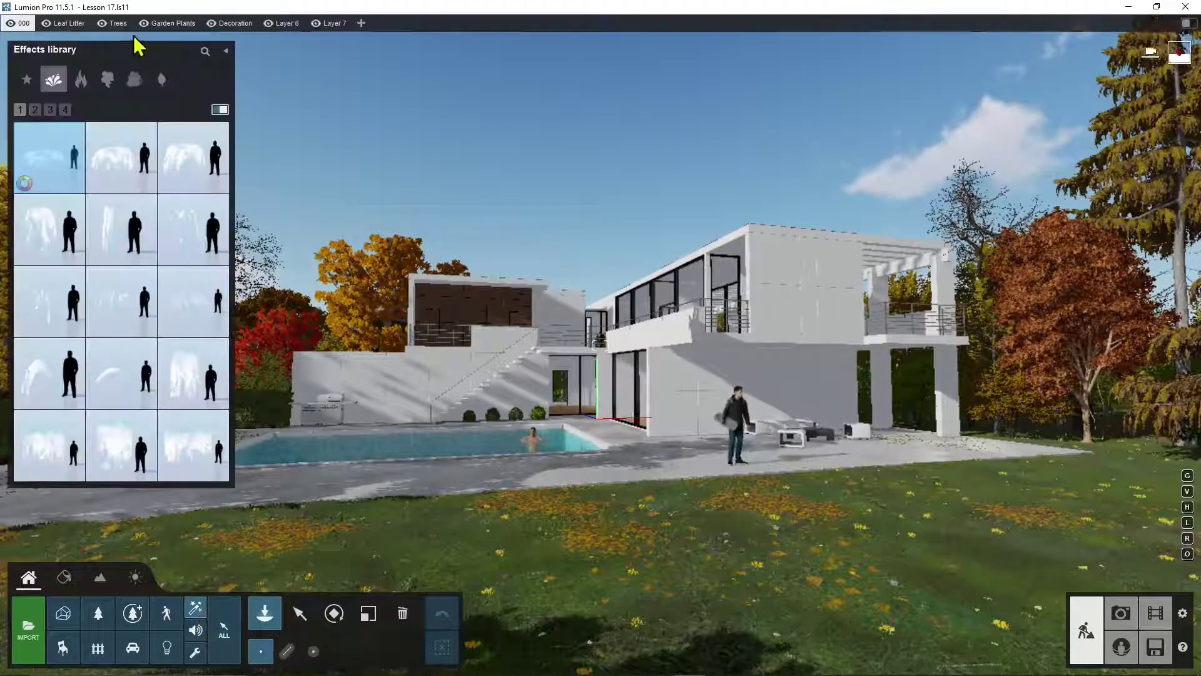
pyautogui.click(162, 80)
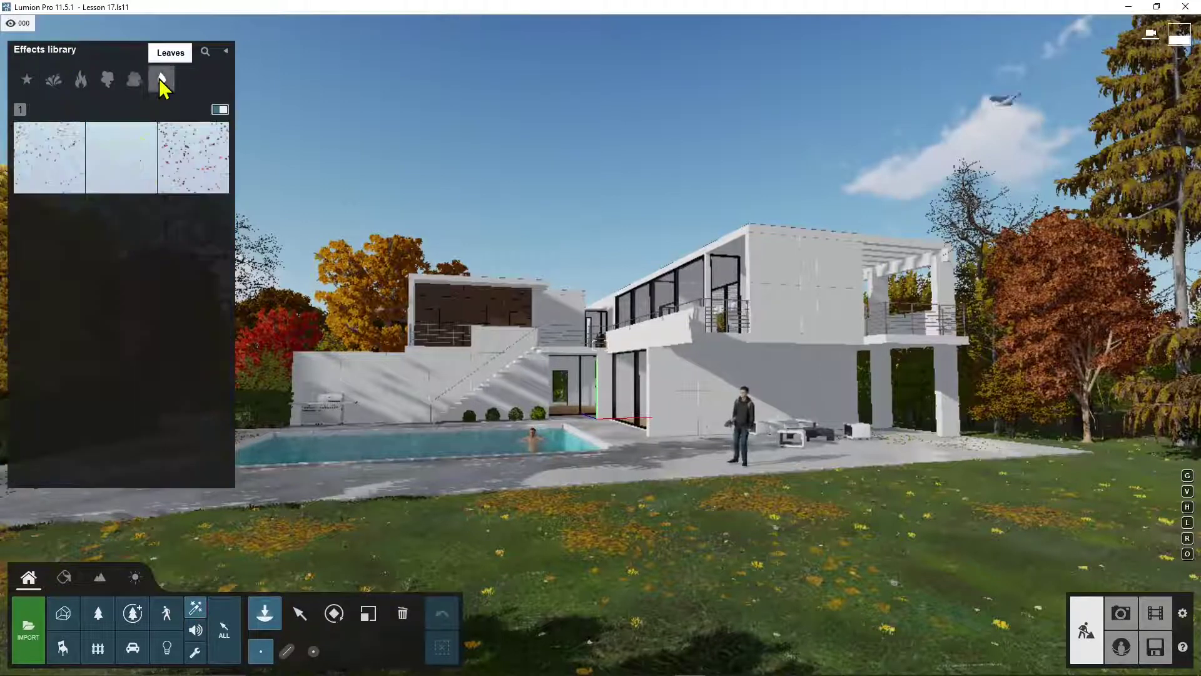
pyautogui.click(196, 169)
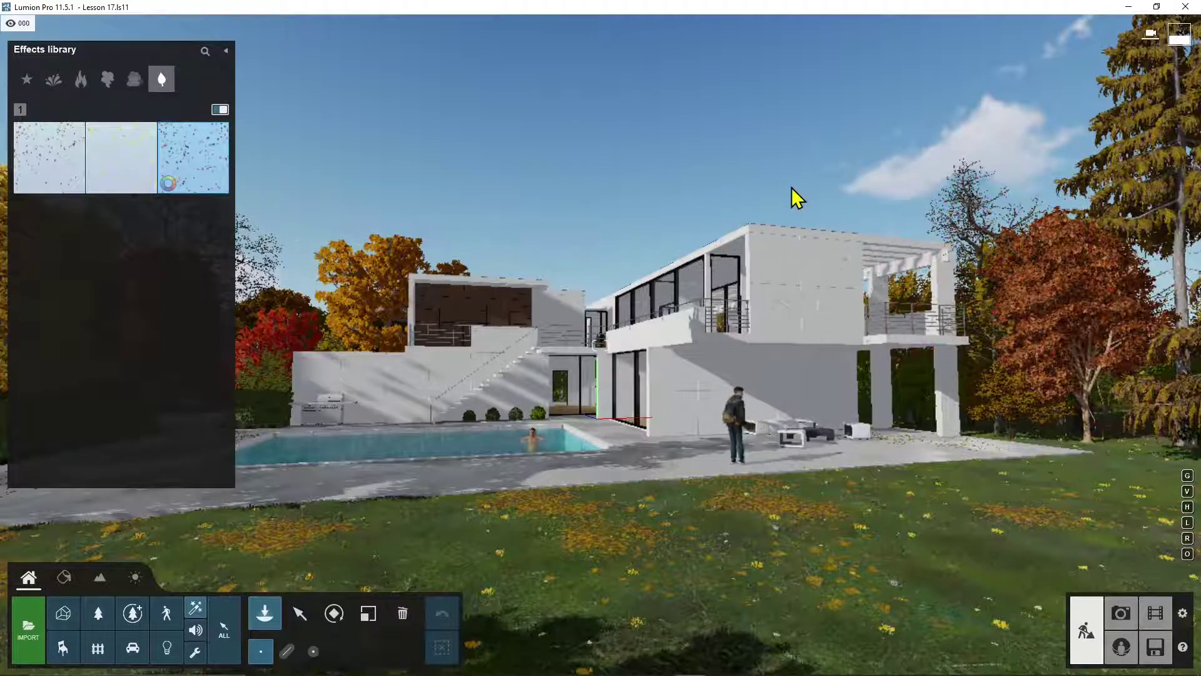
pyautogui.click(1023, 245)
pyautogui.click(299, 613)
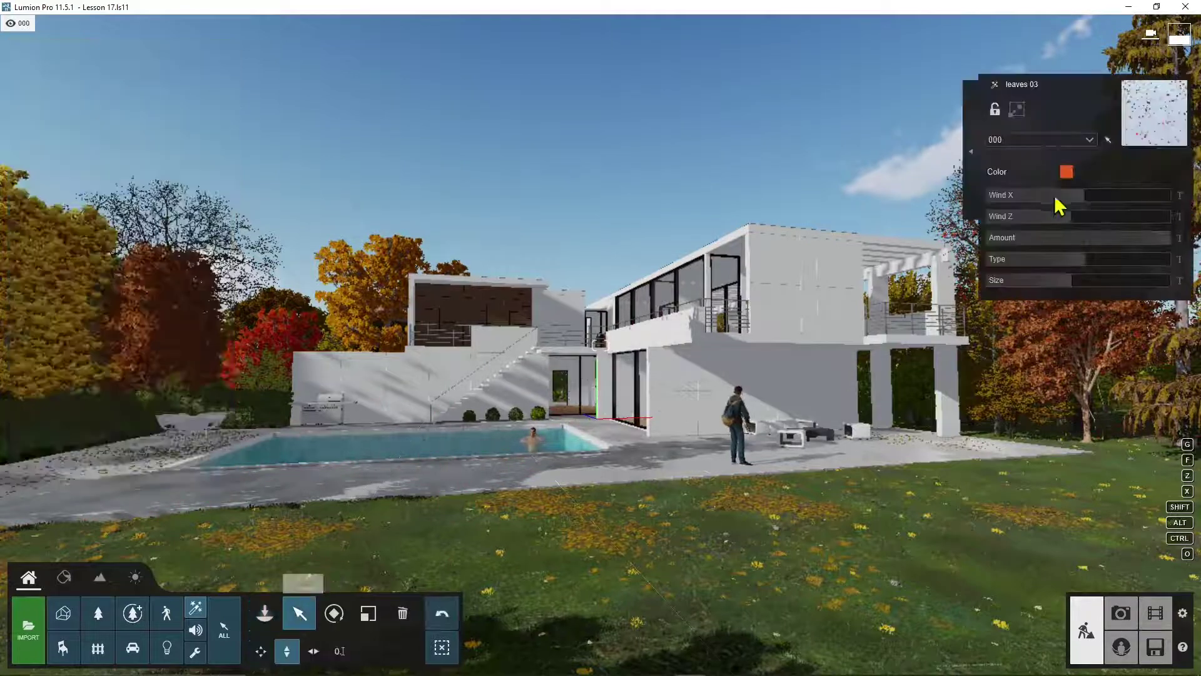
pyautogui.moveTo(1054, 195); pyautogui.dragTo(1020, 280)
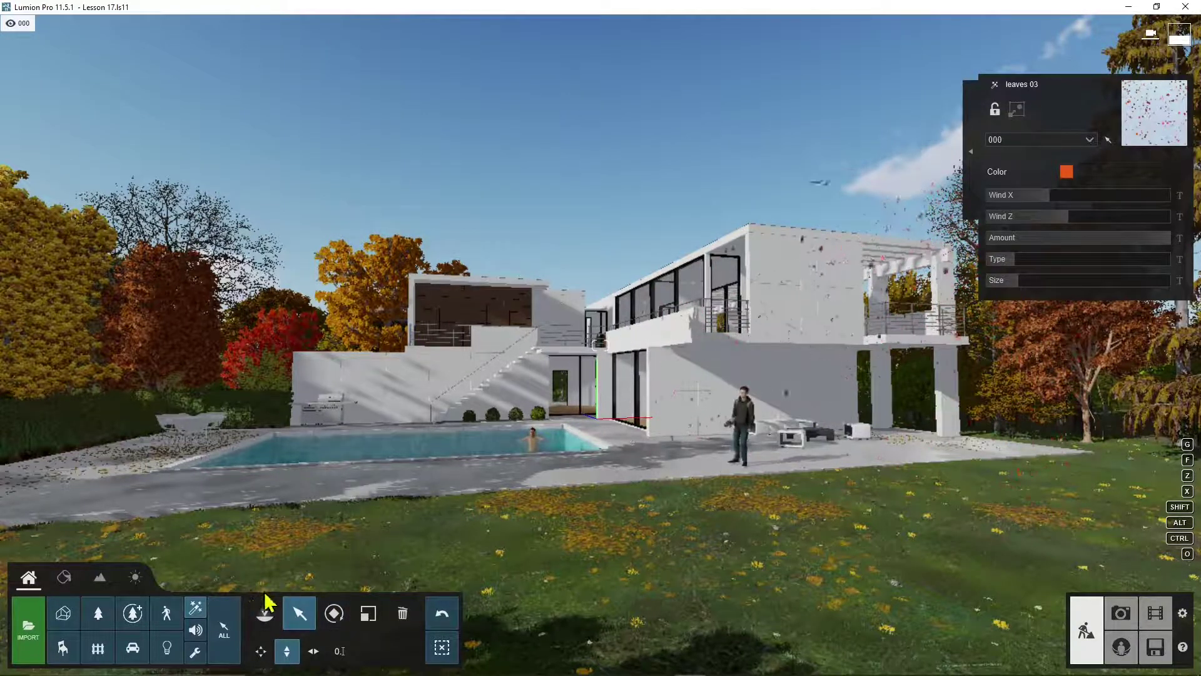
# - Look over the Material Editor, Landscape and Weather modes, and switch to Movie mode
pyautogui.click(196, 631)
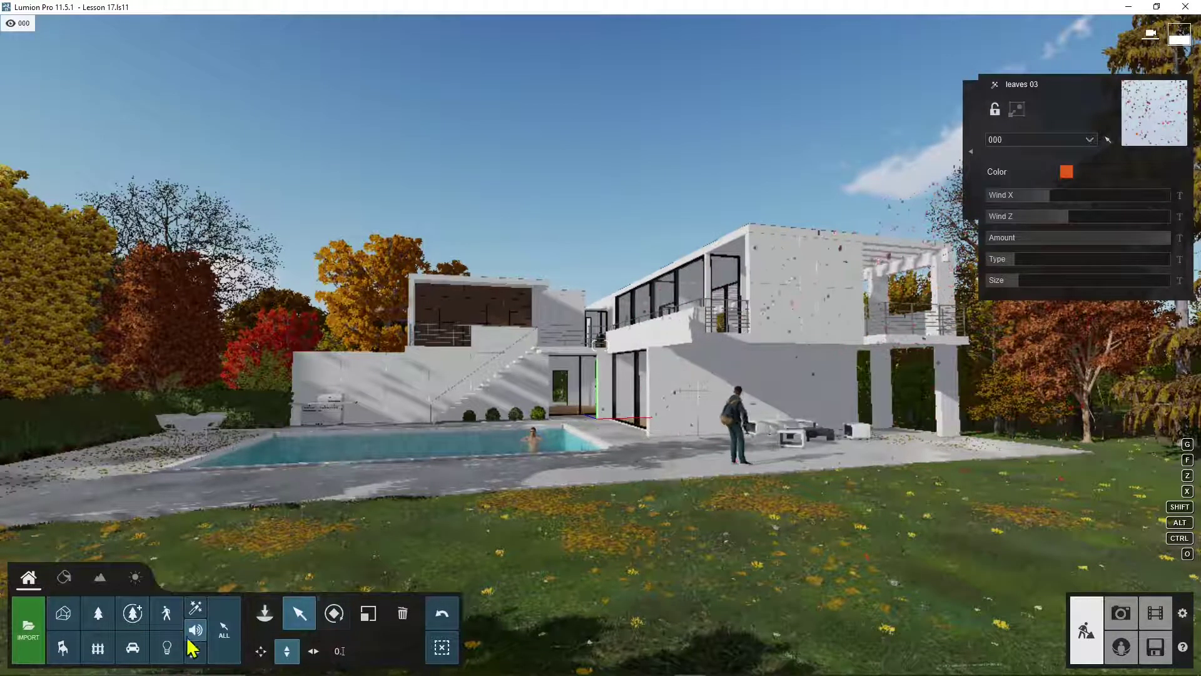
pyautogui.click(67, 580)
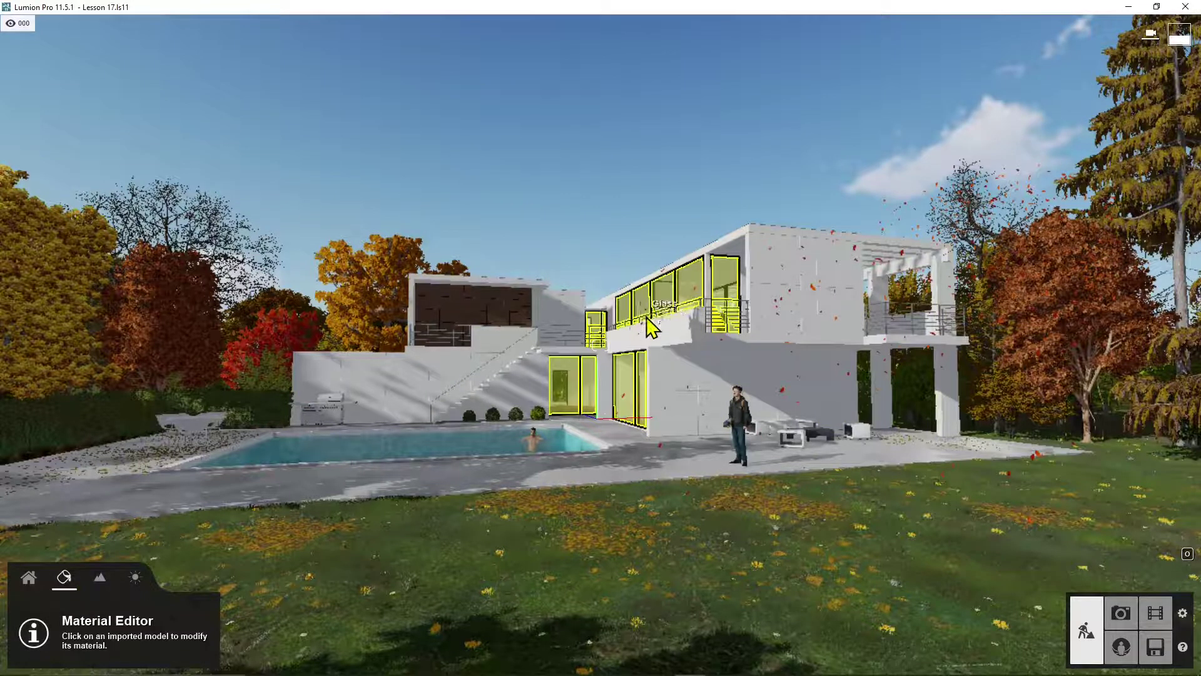
pyautogui.click(105, 587)
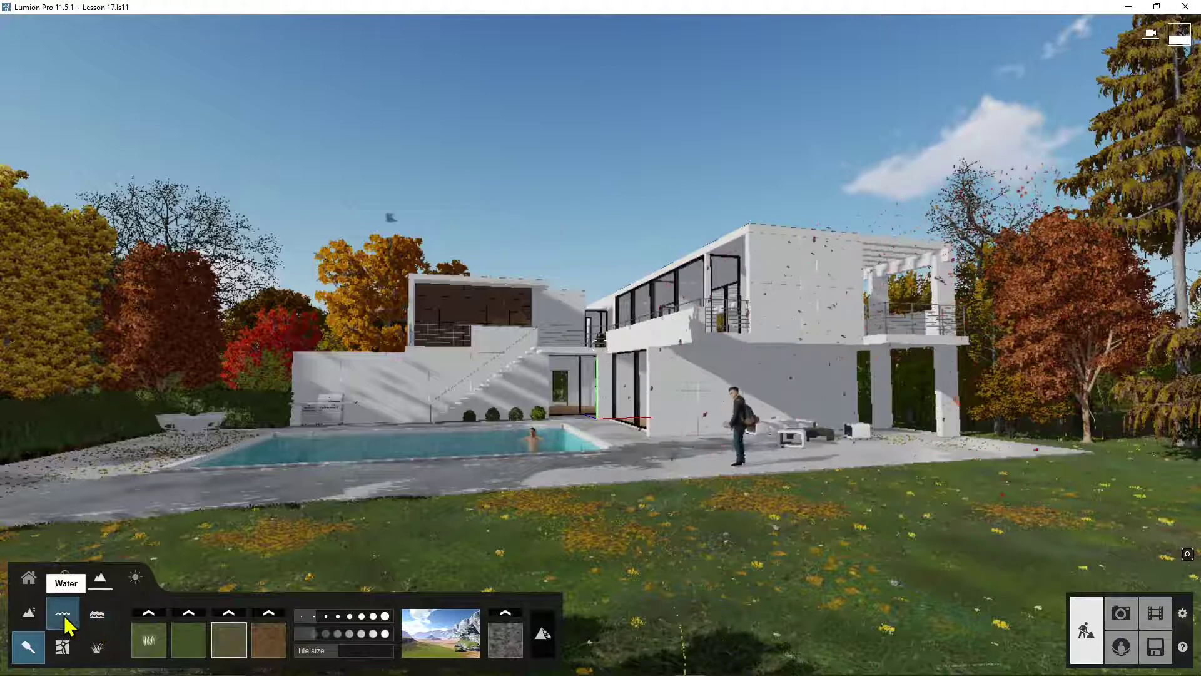
pyautogui.click(135, 581)
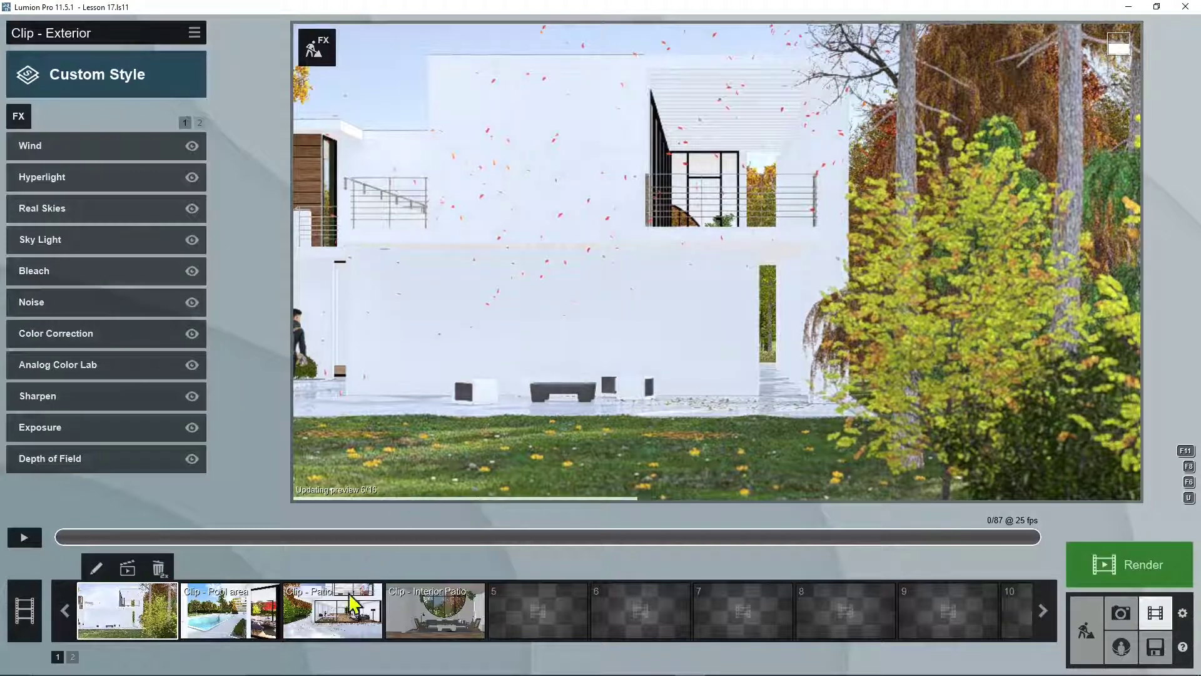
# - Go through the Pool area and Patio clips, and play a stretch of the Interior Patio clip
pyautogui.click(249, 626)
pyautogui.click(349, 627)
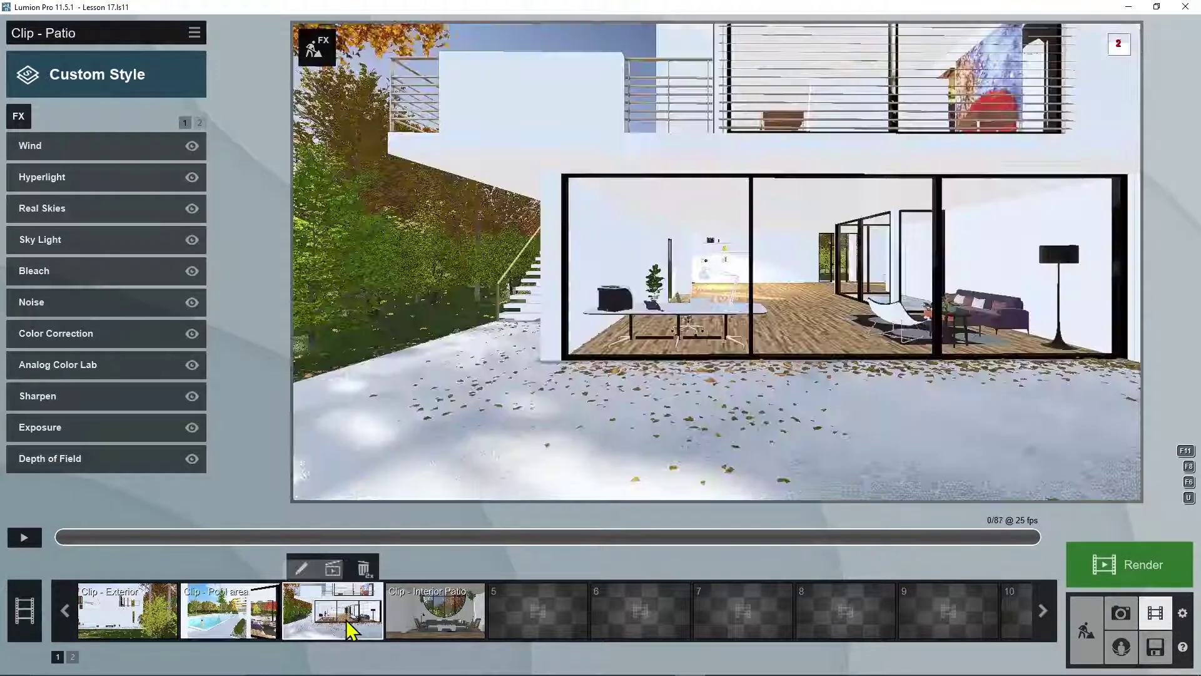
pyautogui.click(453, 623)
pyautogui.click(26, 541)
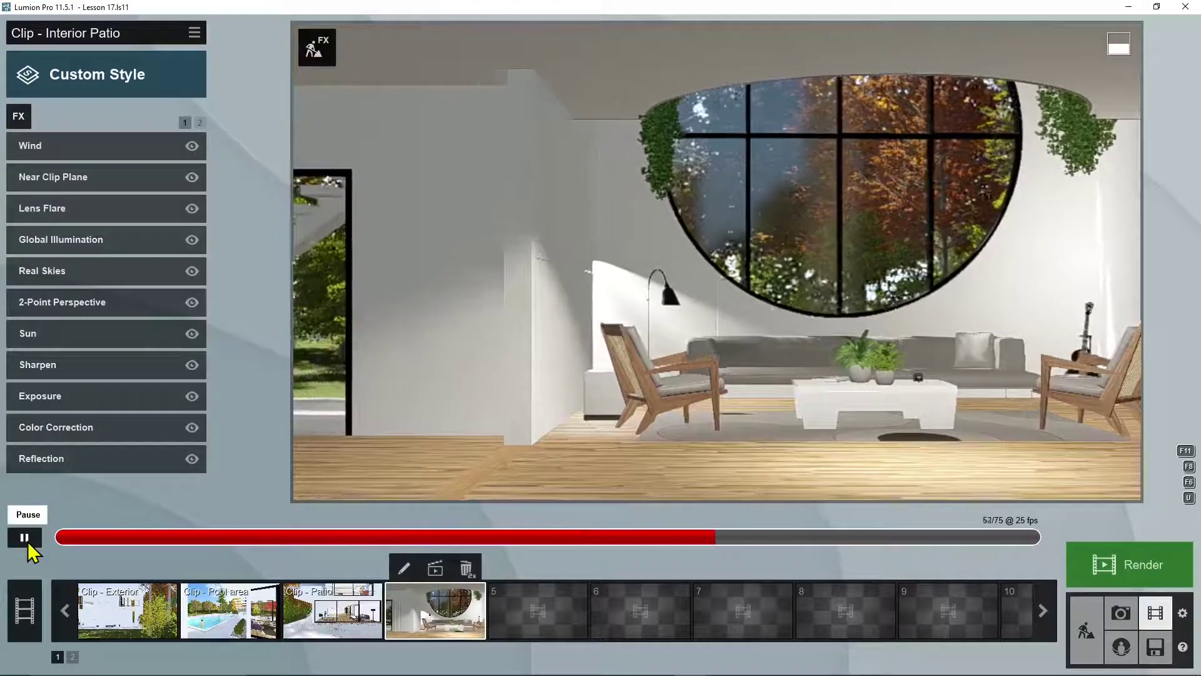
pyautogui.click(25, 538)
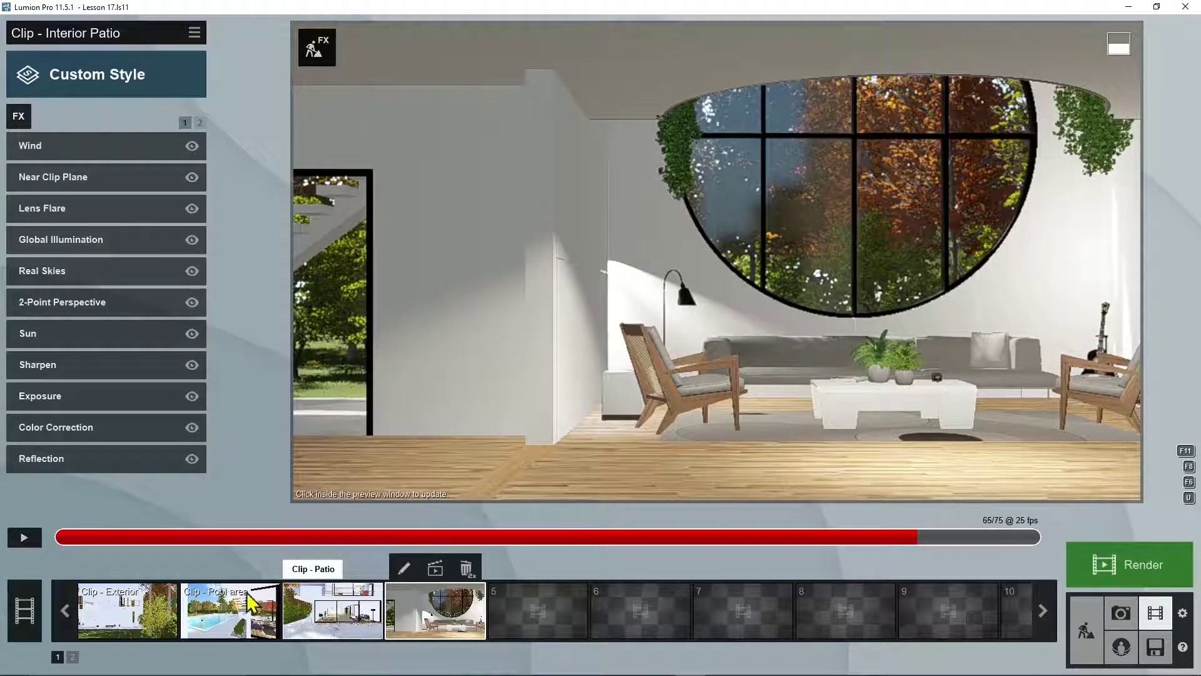
# - Preview part of the Patio clip and inspect the Pool area clip's camera keyframes without changing them
pyautogui.click(347, 612)
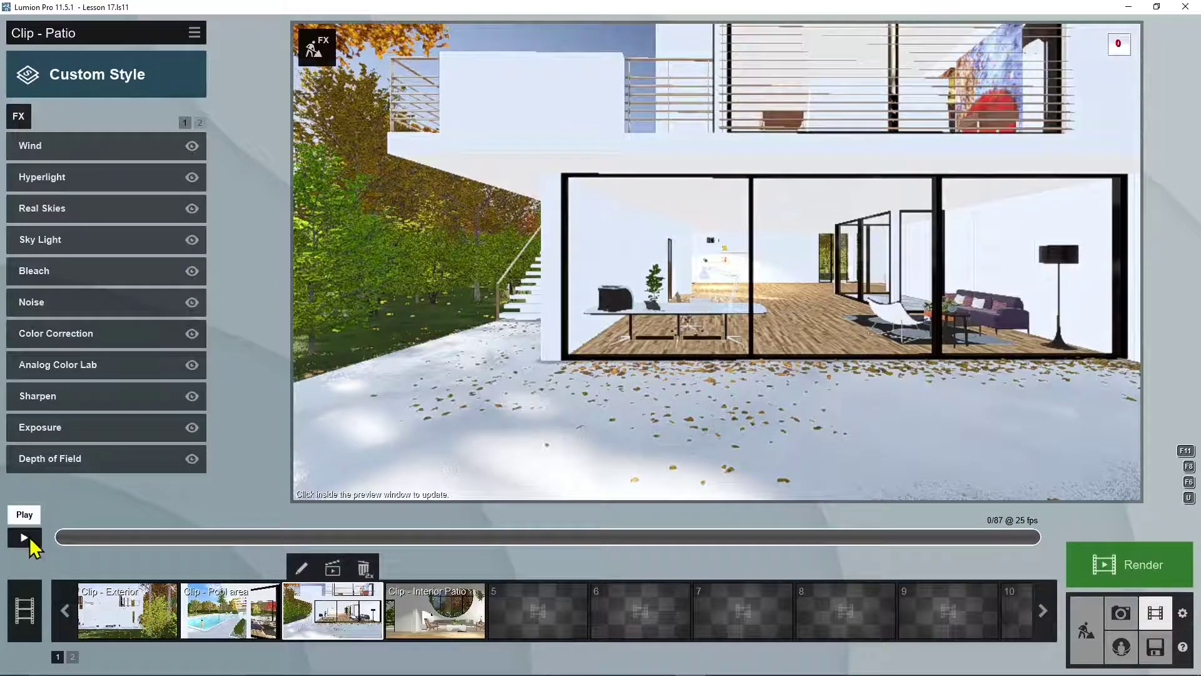
pyautogui.click(28, 540)
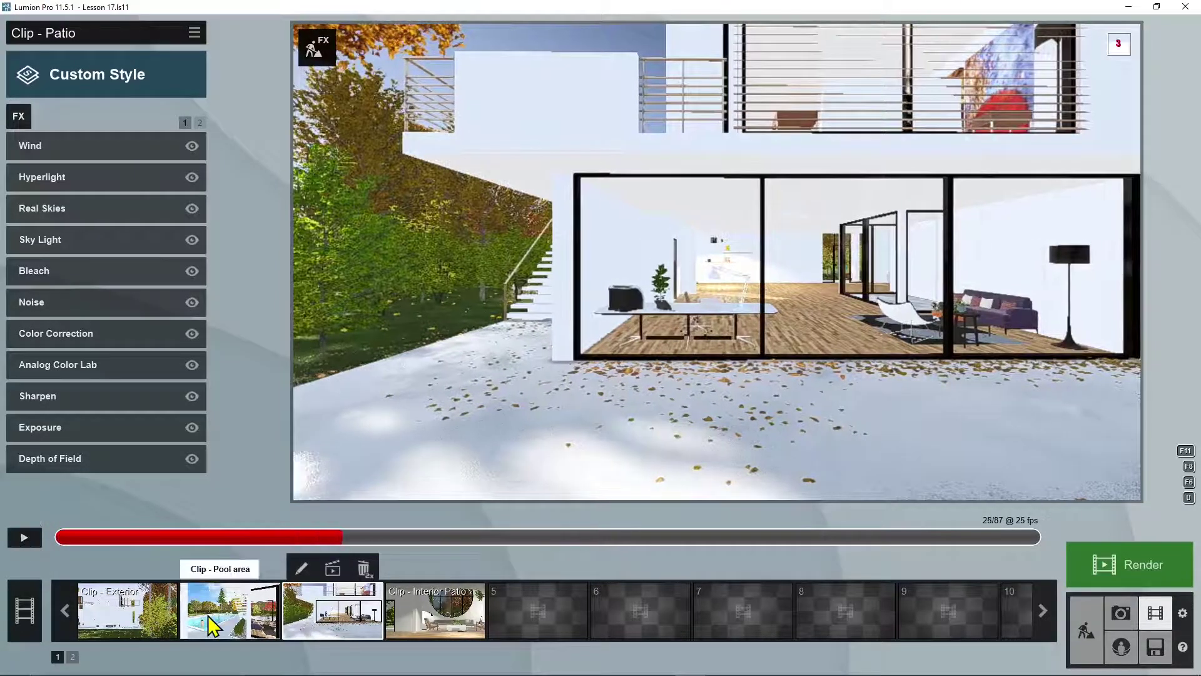
pyautogui.click(253, 623)
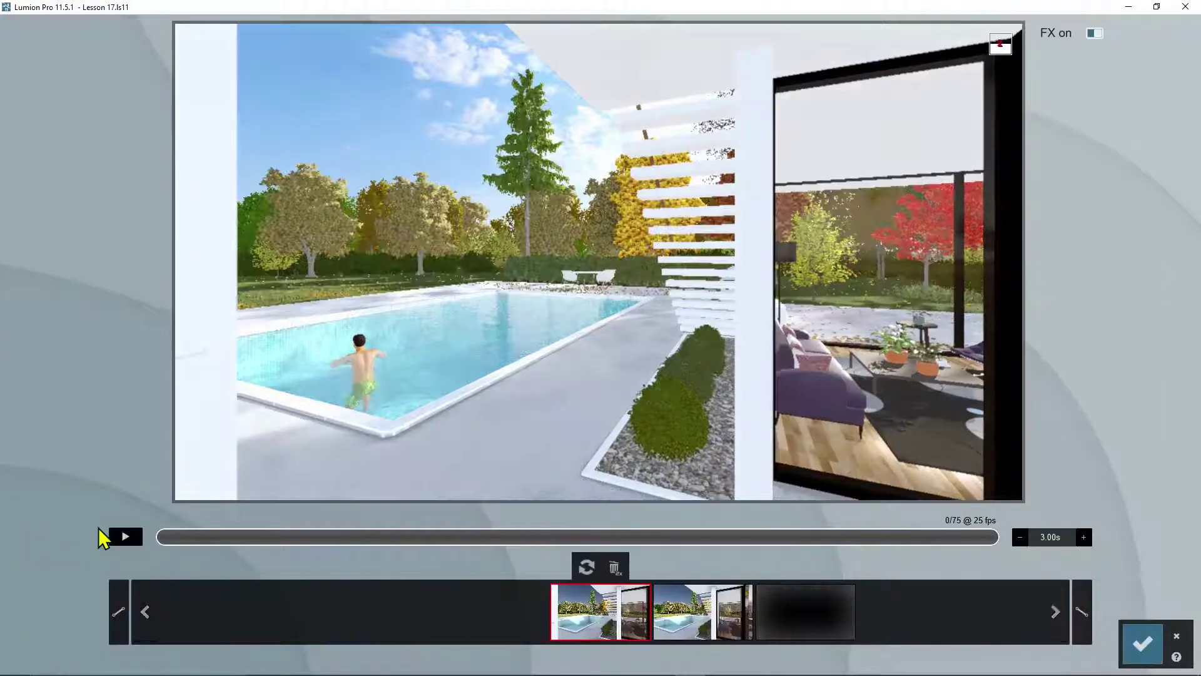
pyautogui.moveTo(588, 411)
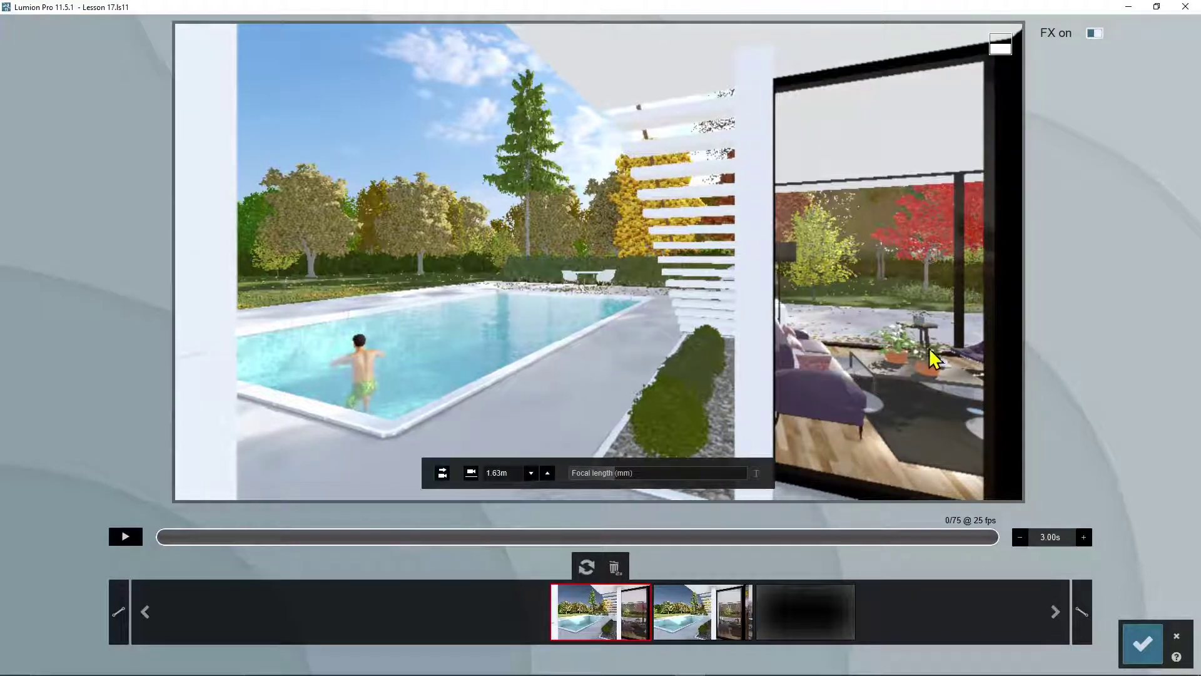
pyautogui.click(1177, 635)
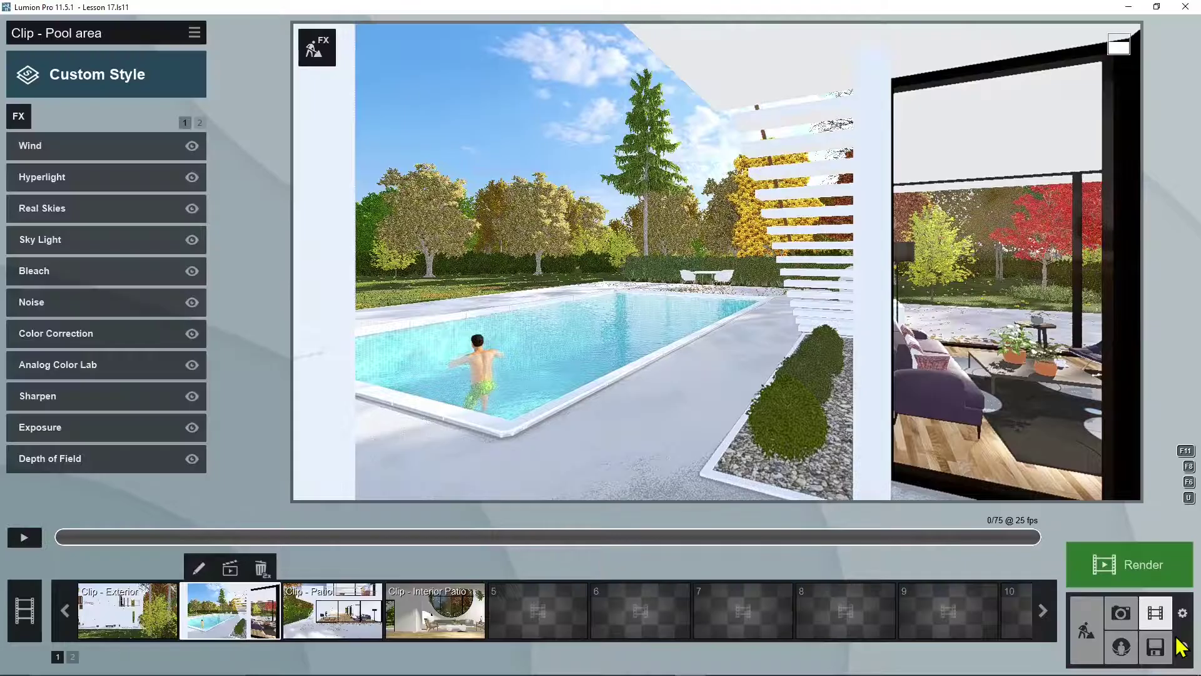
# - Play most of the Exterior clip to check the falling leaves and the man on the patio, and pause it
pyautogui.click(132, 622)
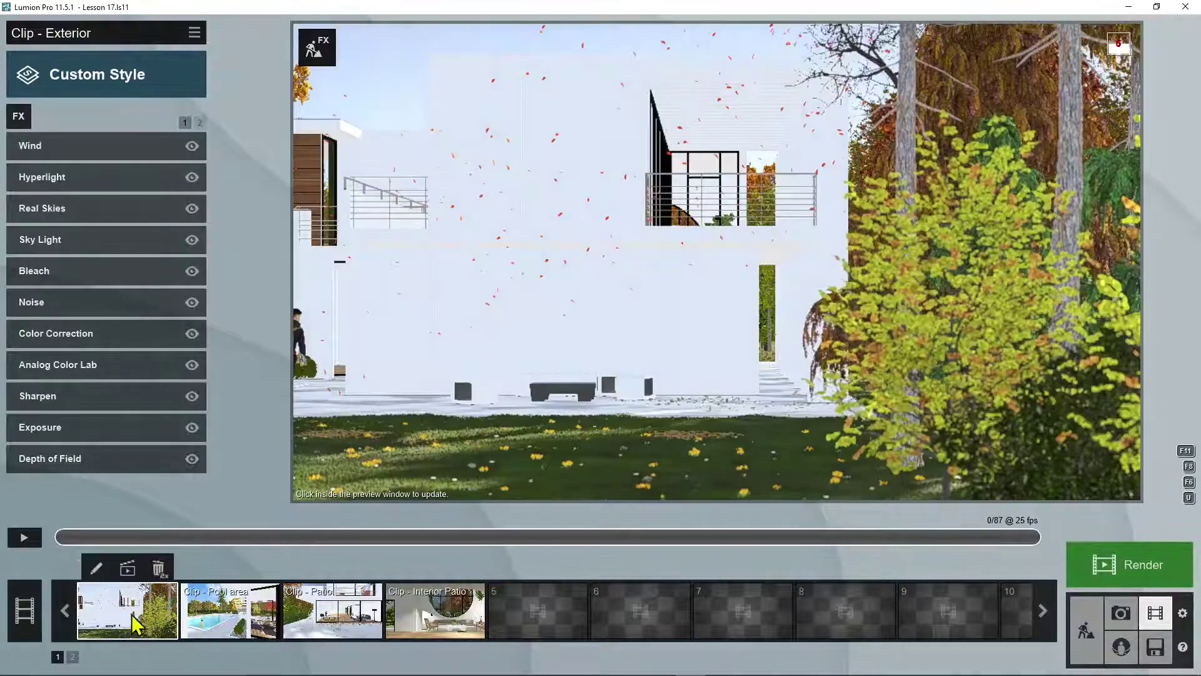
pyautogui.click(27, 541)
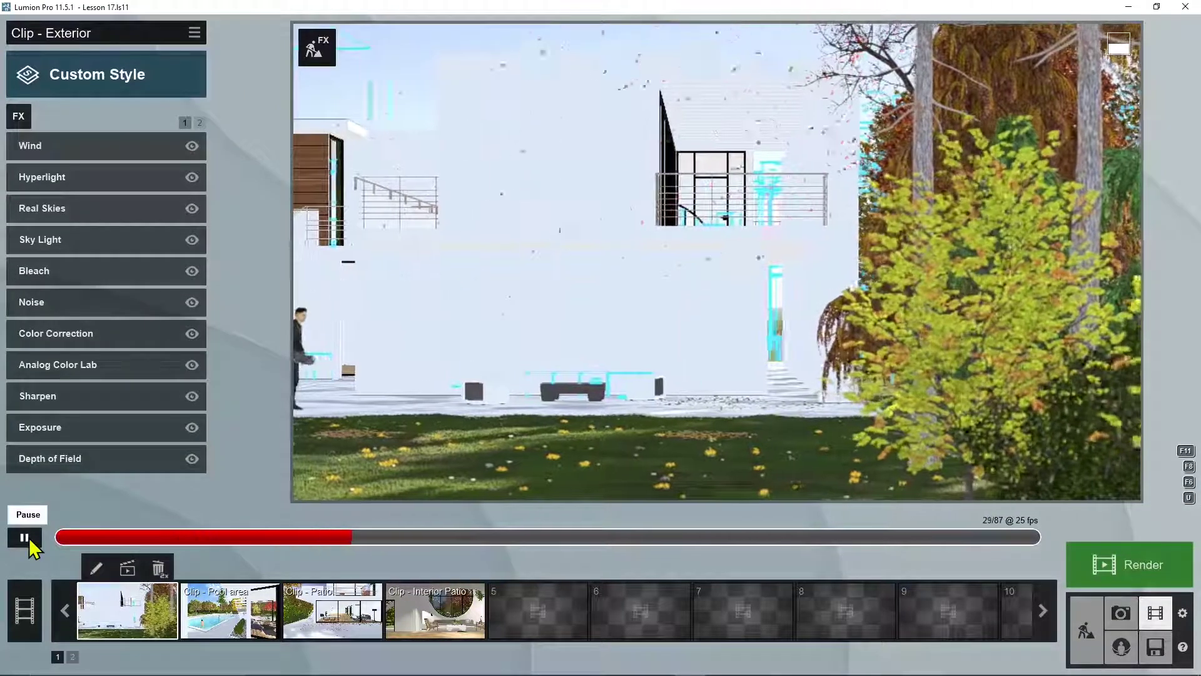
pyautogui.click(27, 539)
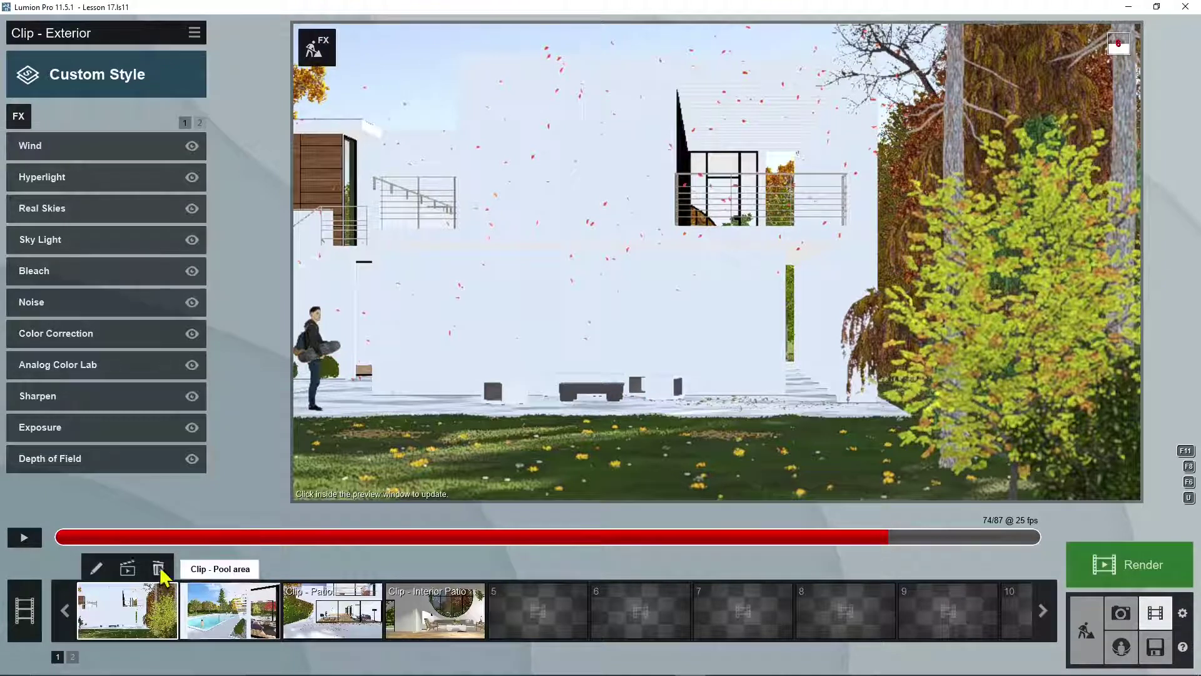
# - Examine the render options for the Exterior clip and for the entire movie, leaving both without rendering
pyautogui.click(128, 569)
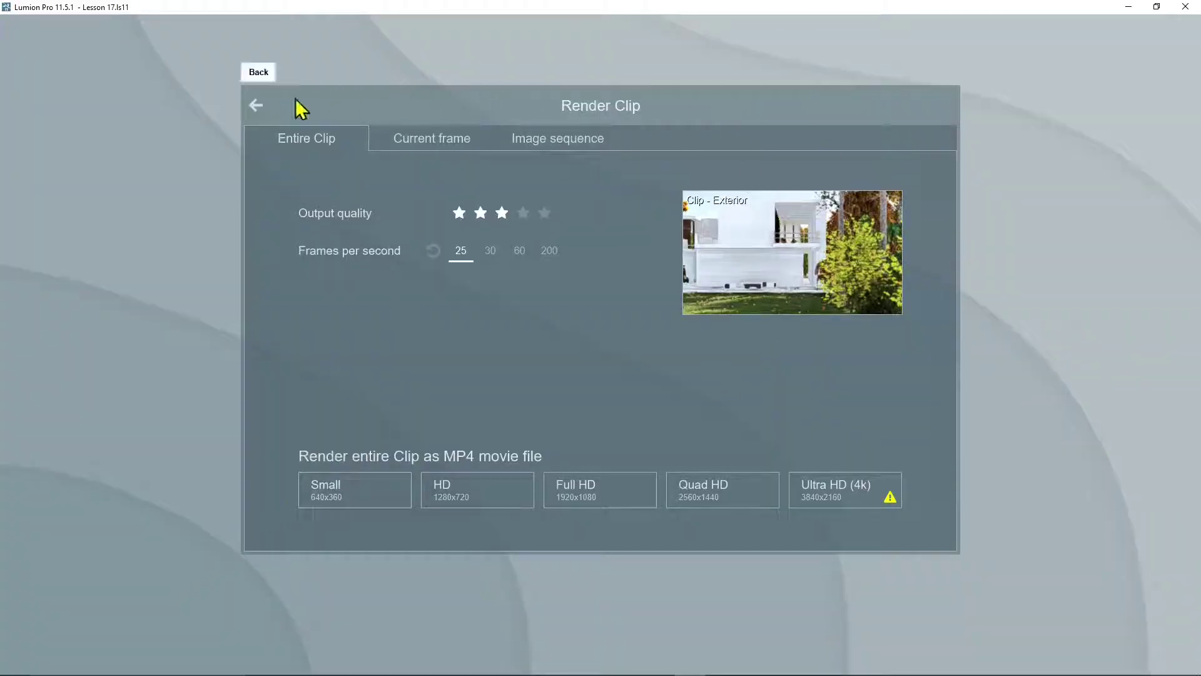
pyautogui.click(253, 106)
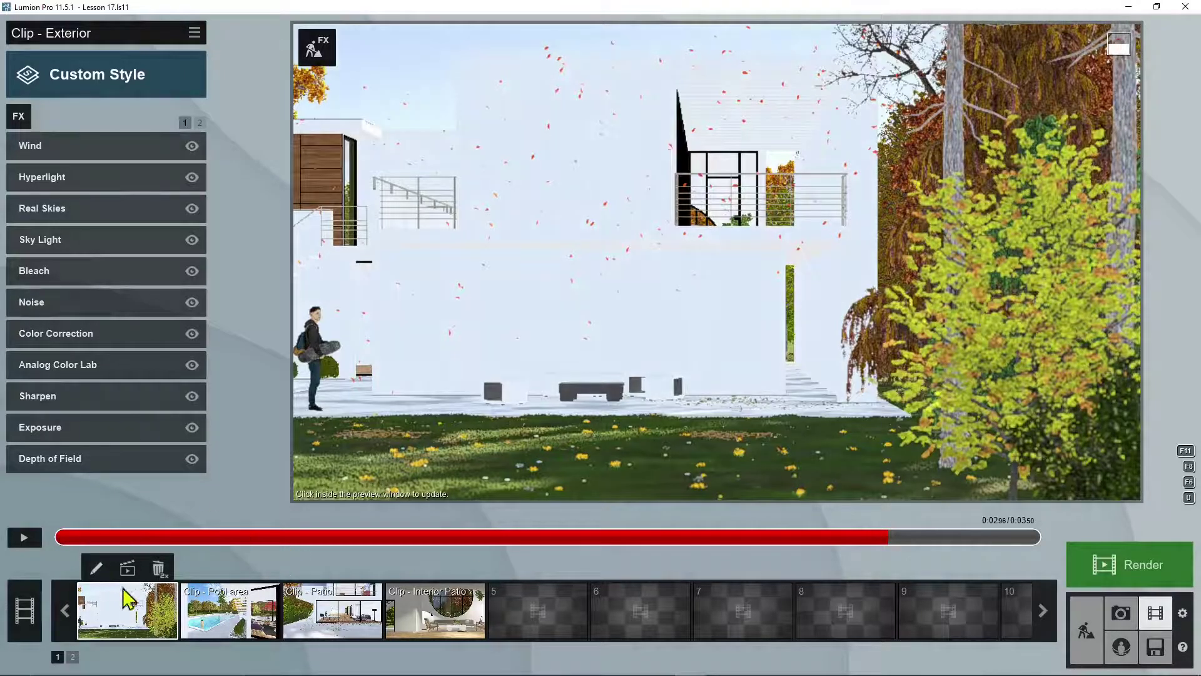
pyautogui.click(25, 610)
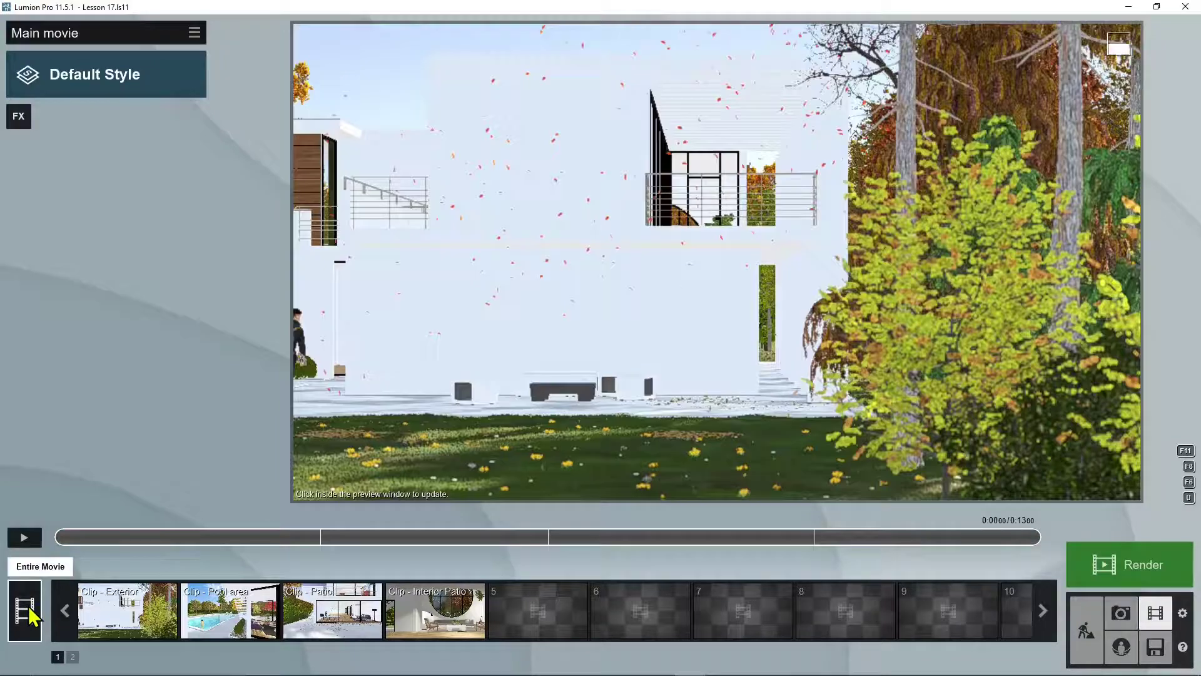
pyautogui.click(1124, 568)
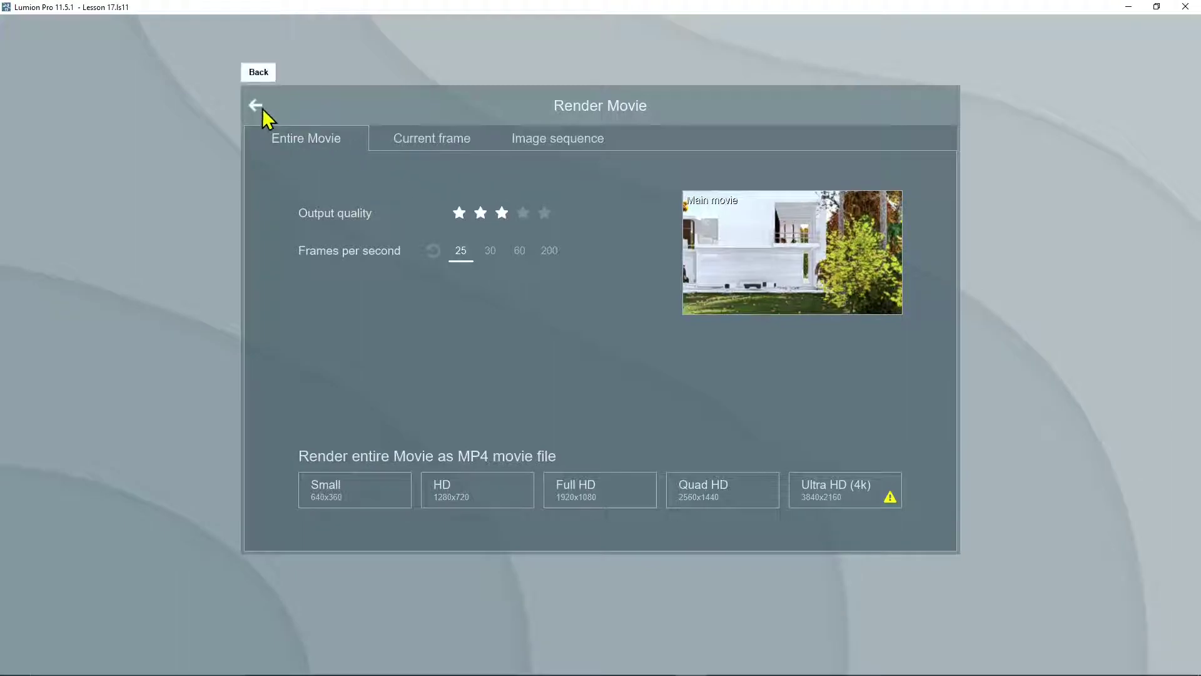
pyautogui.click(257, 105)
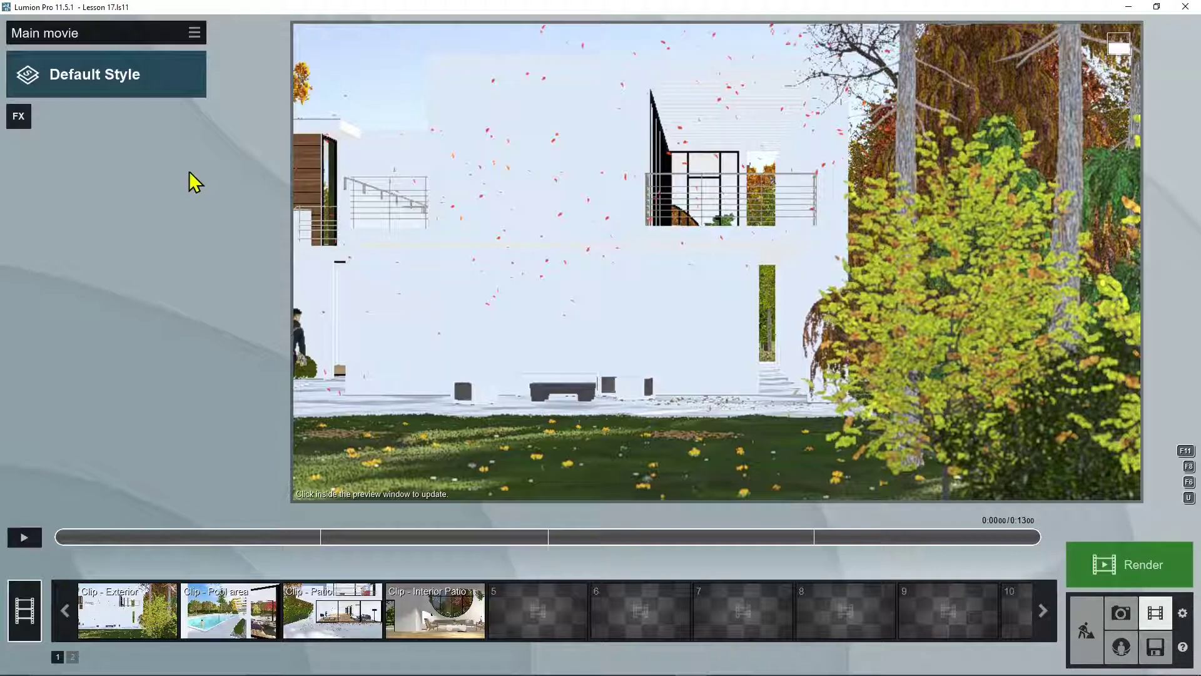
pyautogui.click(1121, 615)
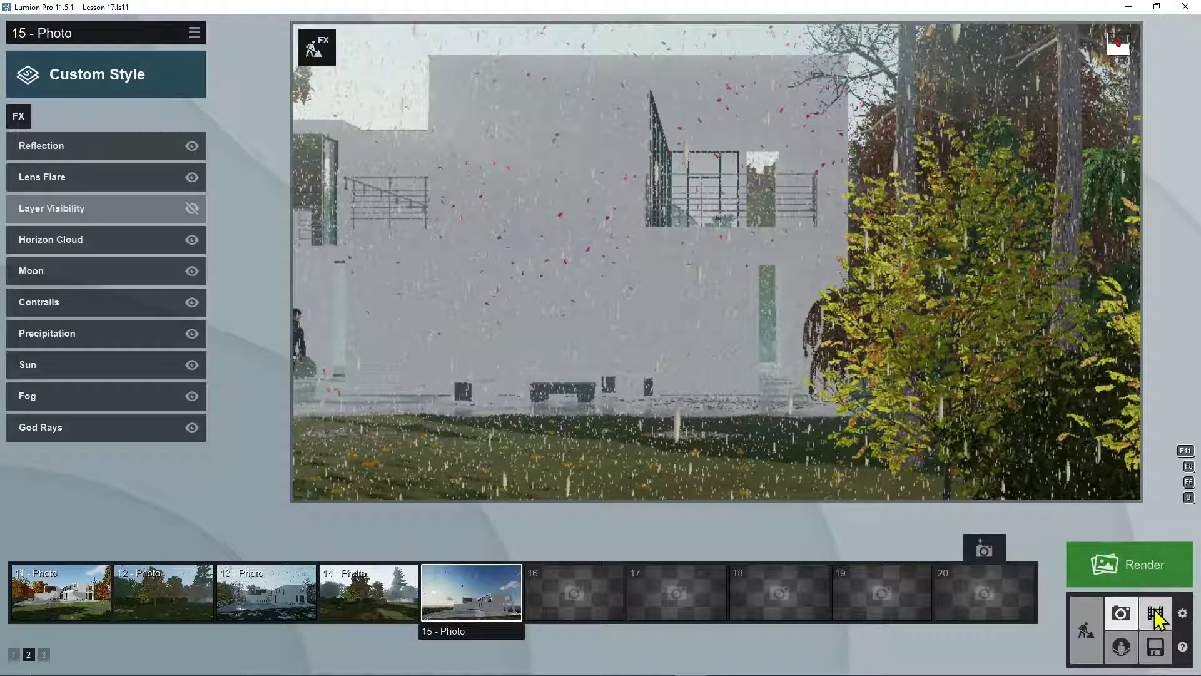
pyautogui.click(1156, 612)
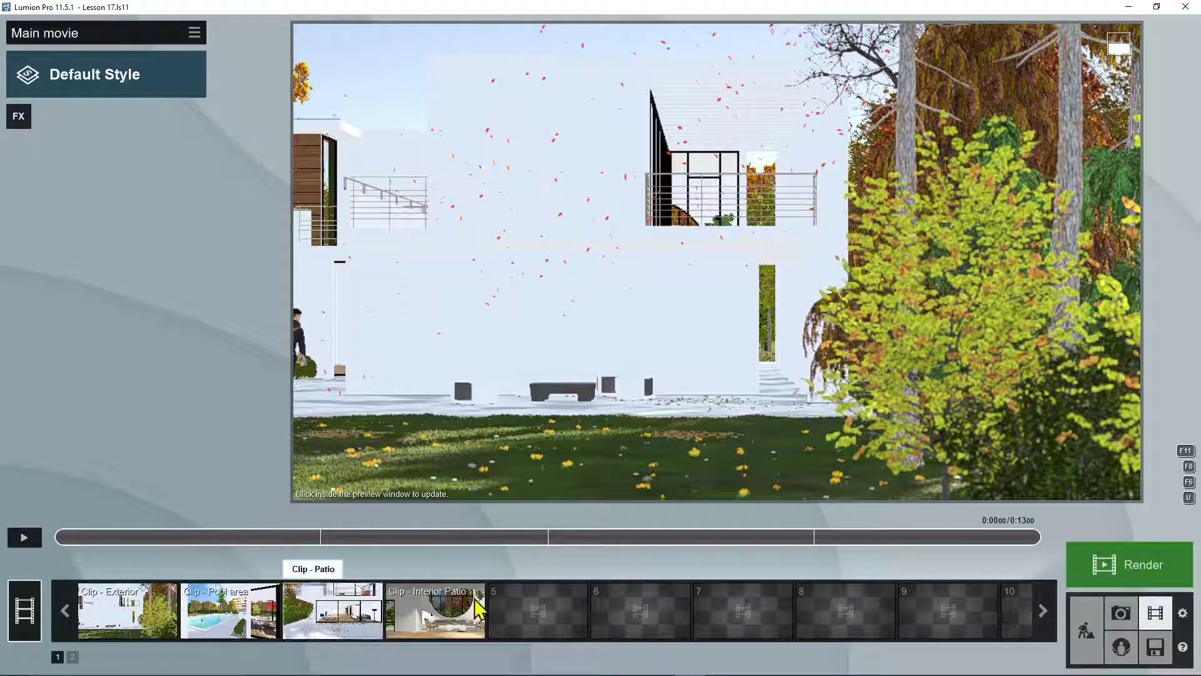
# - Select empty clip slot 5, examine the file type accepted for importing a movie, and cancel the import
pyautogui.click(548, 608)
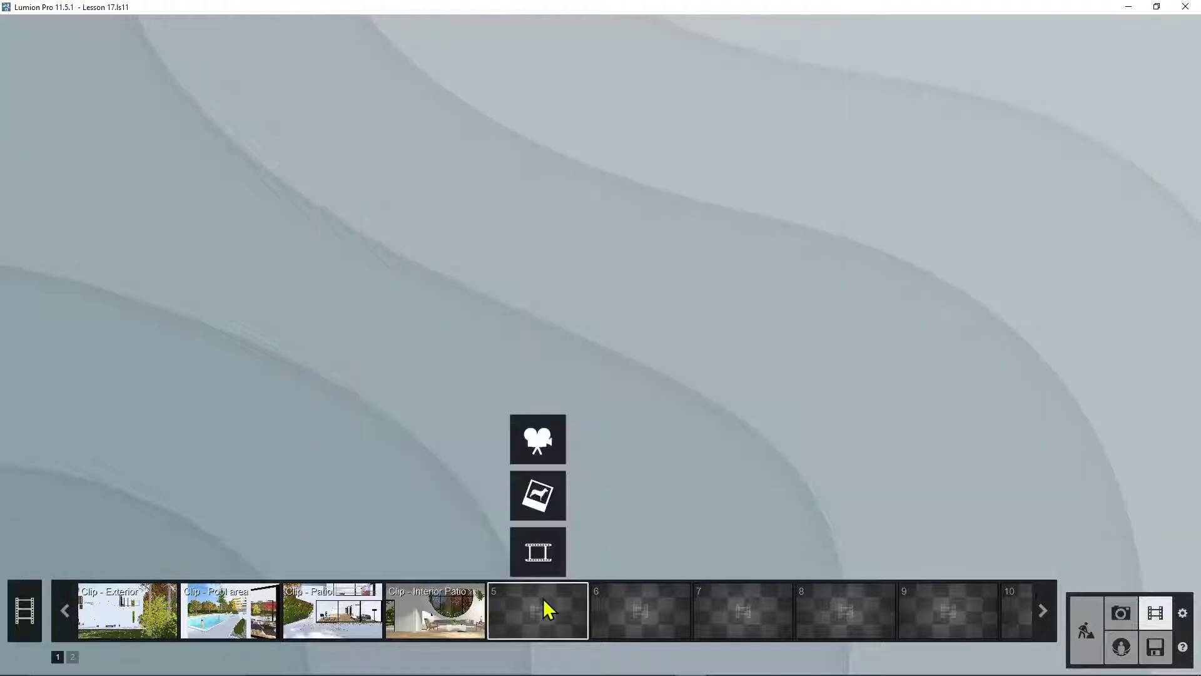
pyautogui.click(541, 550)
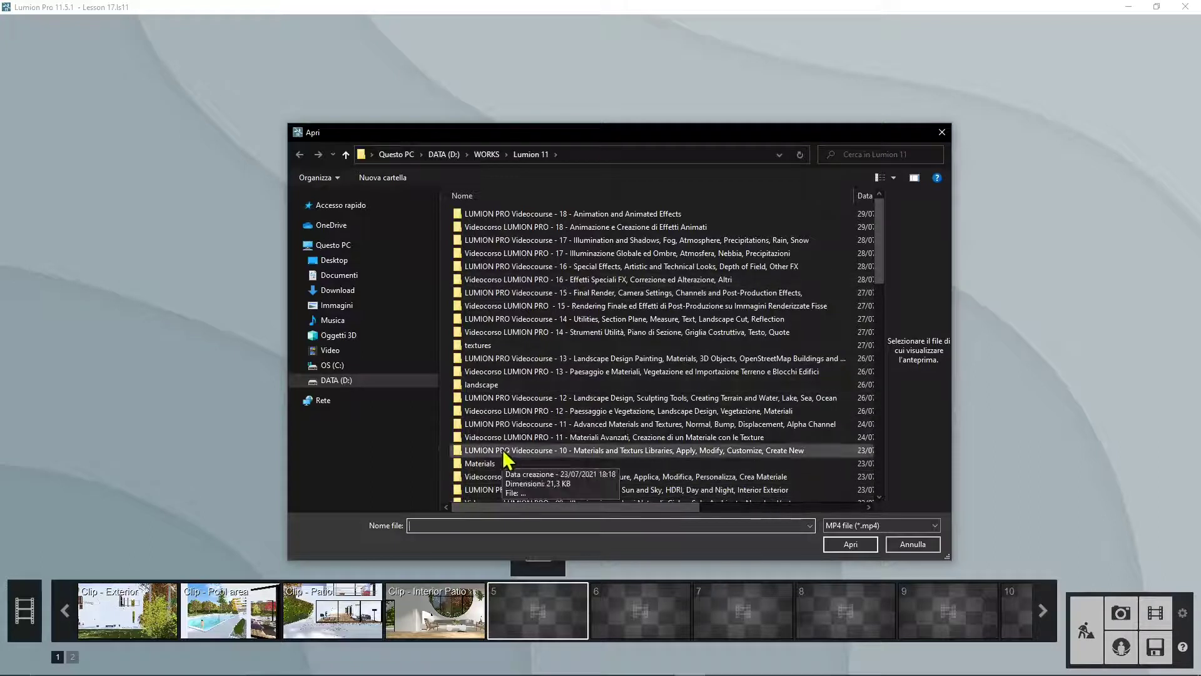
pyautogui.click(872, 526)
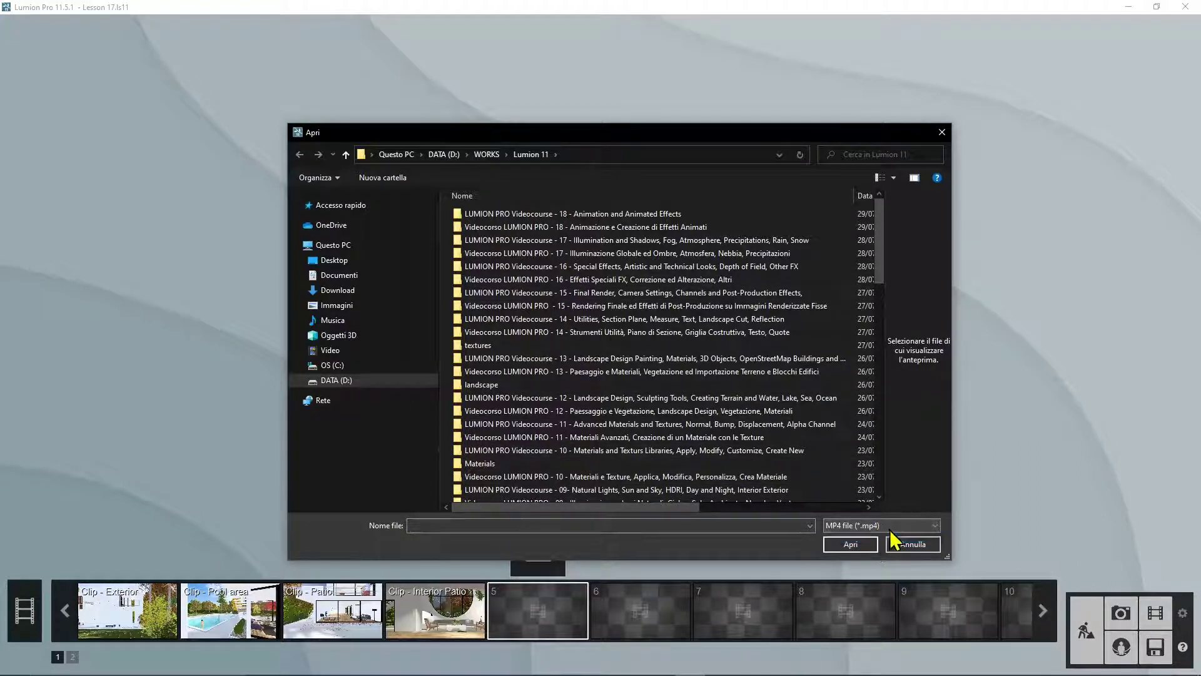
pyautogui.click(904, 543)
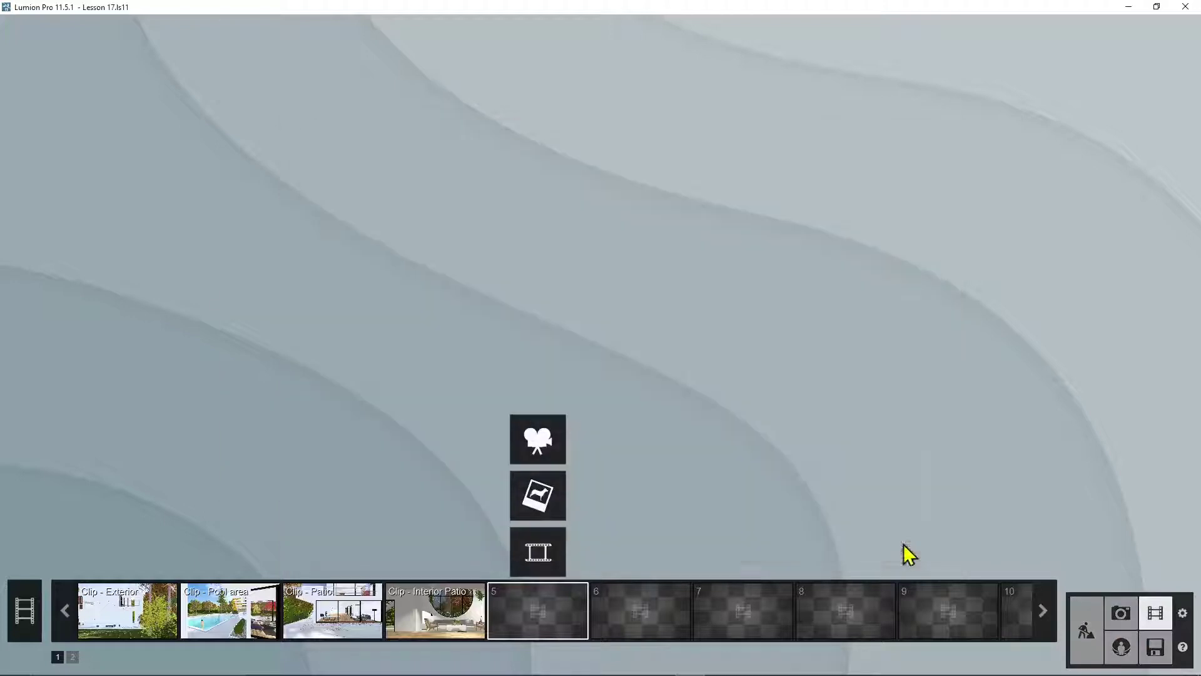
# - Import the image test 9 from the renderings folder into clip slot 5 and keep it as a still image clip
pyautogui.click(545, 491)
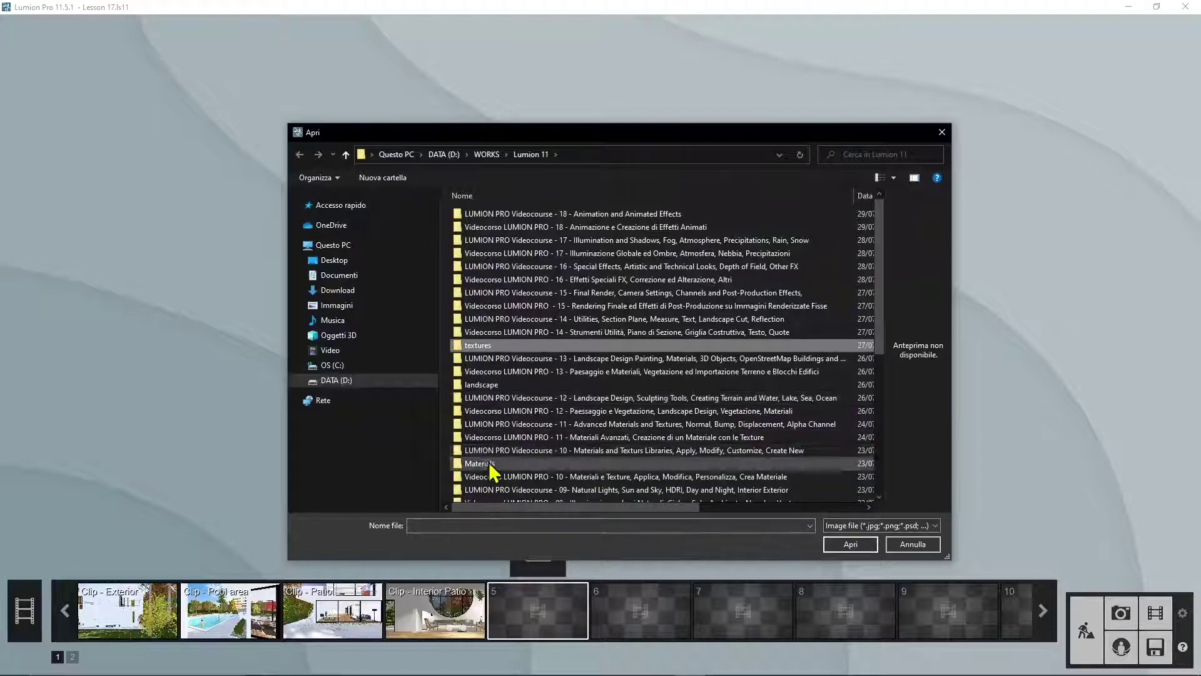
pyautogui.scroll(-1, 494, 471)
pyautogui.scroll(-4, 494, 470)
pyautogui.doubleClick(490, 395)
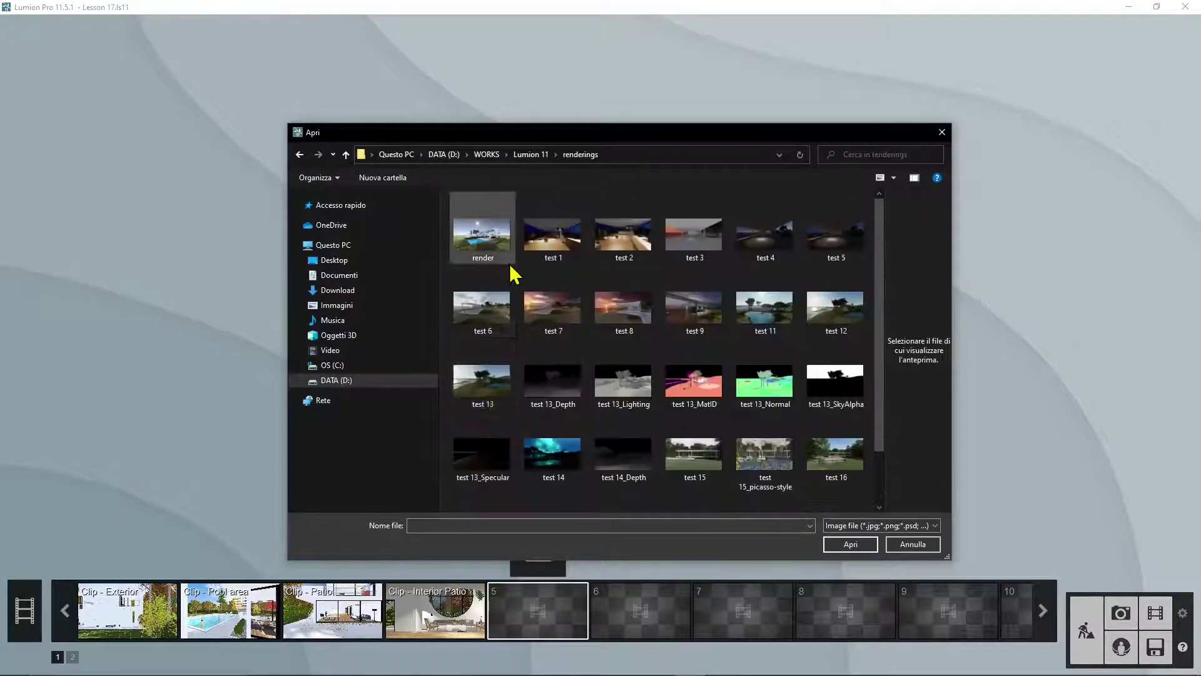
pyautogui.click(696, 314)
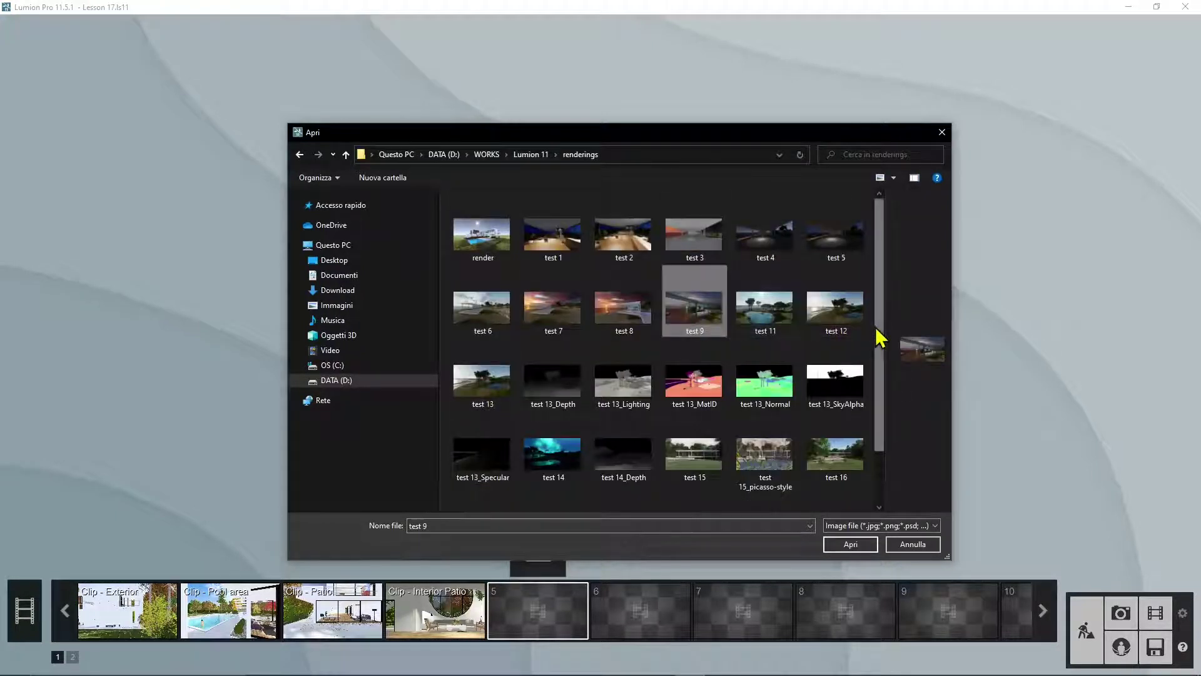
pyautogui.moveTo(888, 325); pyautogui.dragTo(650, 375)
pyautogui.click(849, 546)
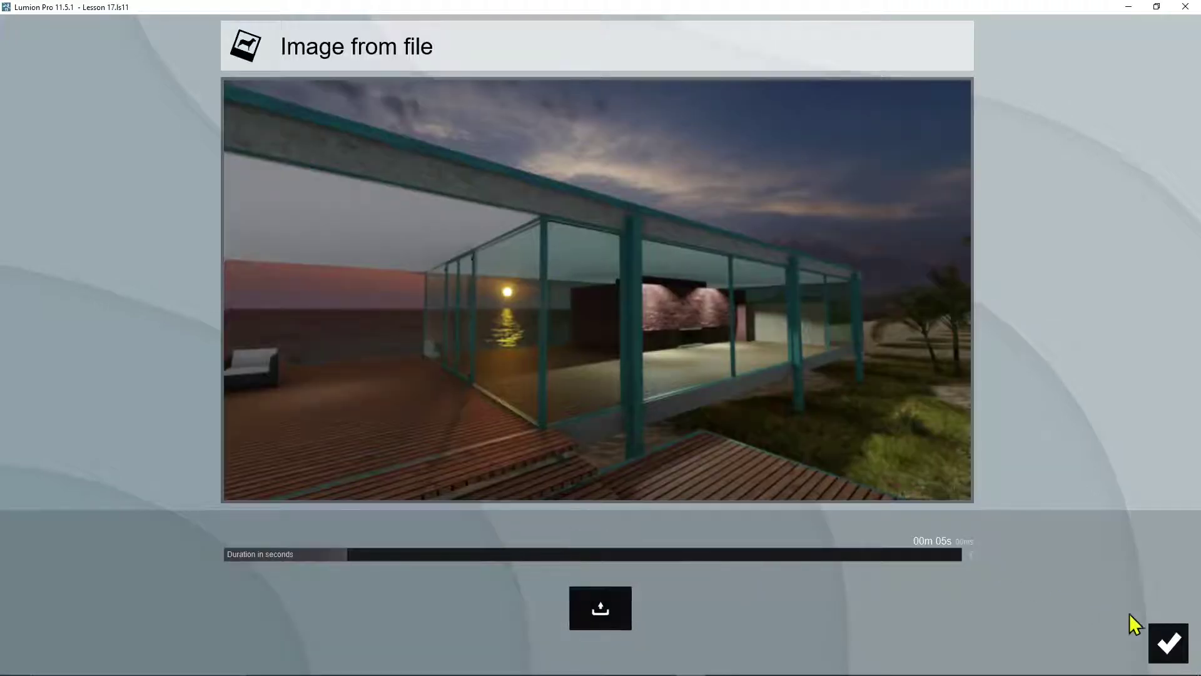
pyautogui.click(1165, 641)
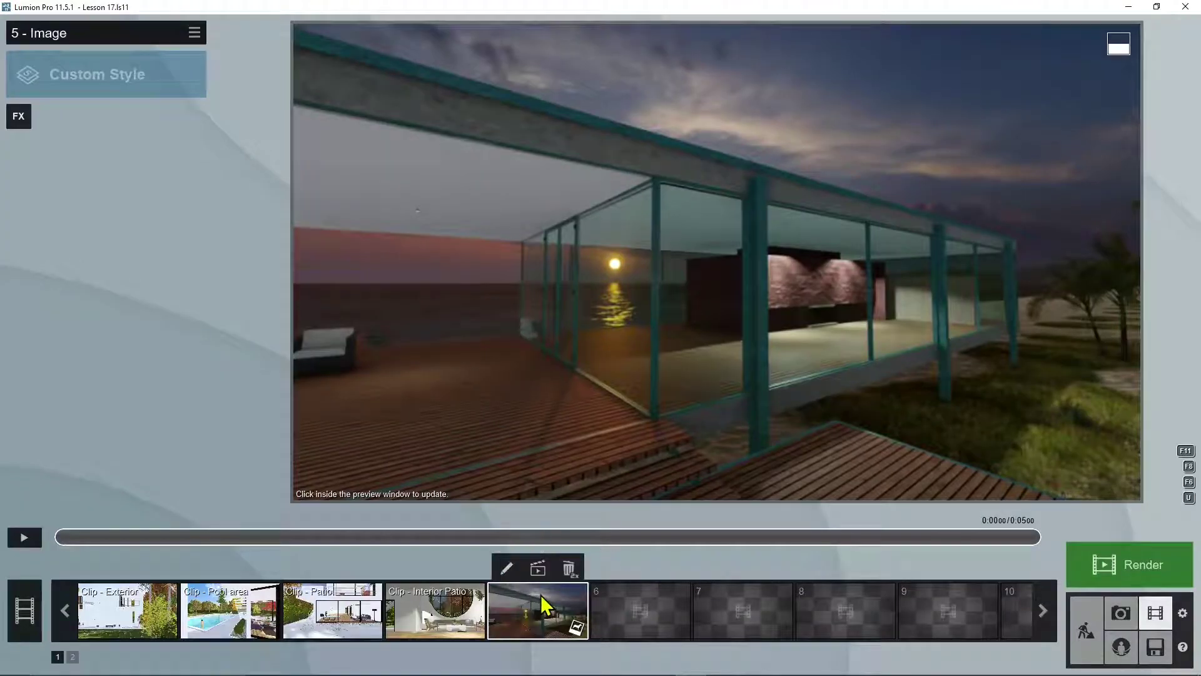
# - Edit the image clip in slot 5 and lengthen its duration to about 5.8 seconds
pyautogui.click(508, 569)
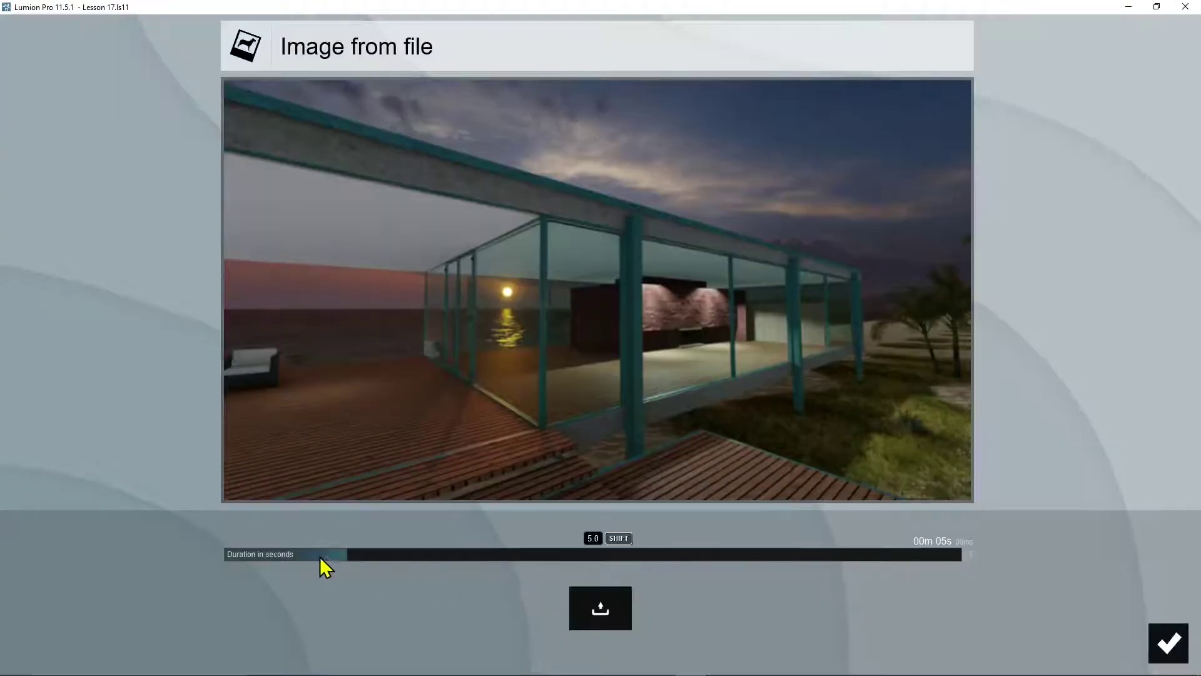
pyautogui.moveTo(406, 568); pyautogui.dragTo(369, 568)
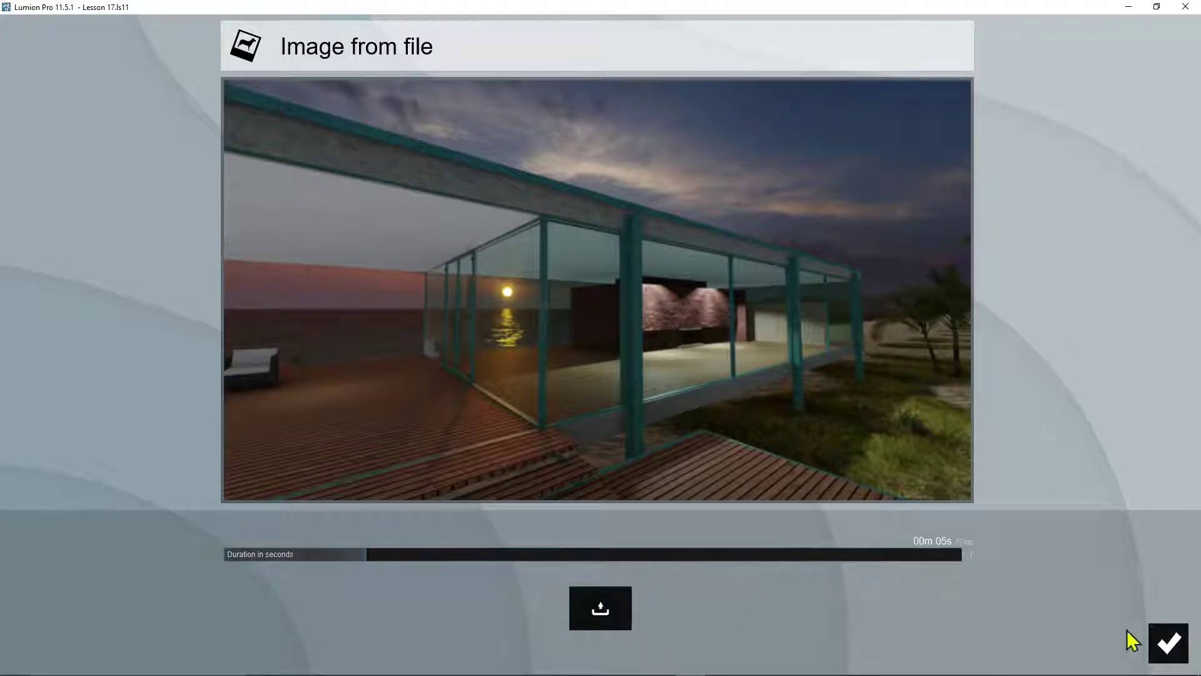
pyautogui.click(1167, 643)
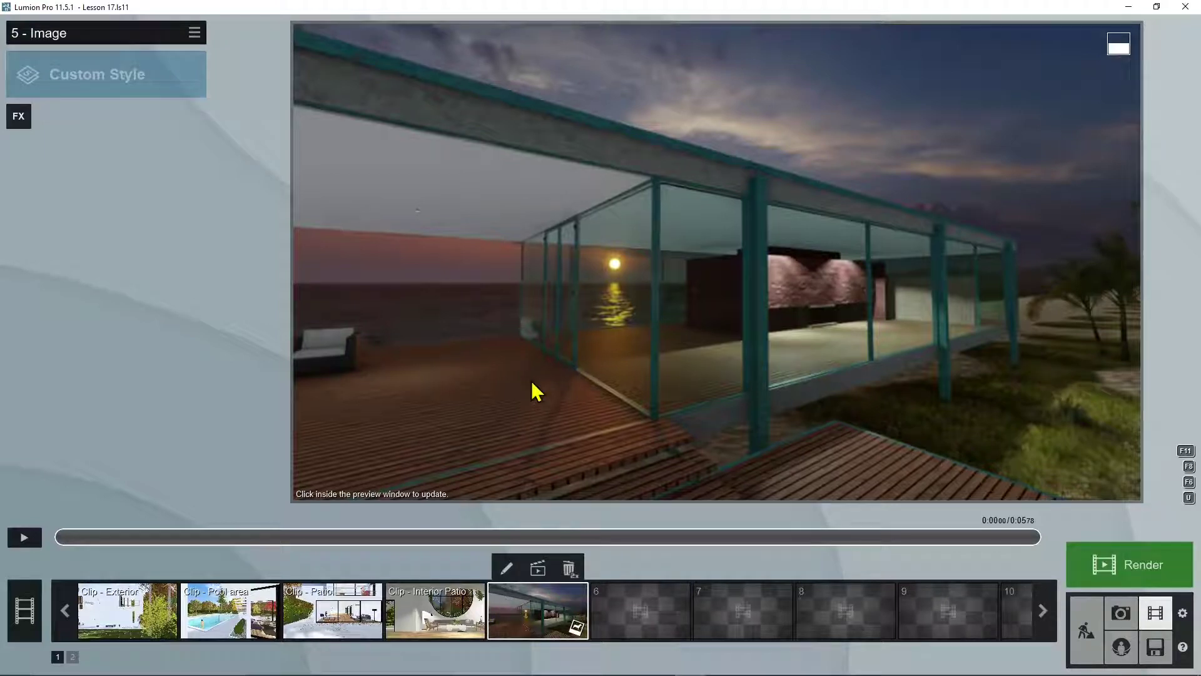
# - Start recording a new clip in slot 6, frame the whole house and pool from about 13.8 m high, and slightly reduce the focal length
pyautogui.click(644, 620)
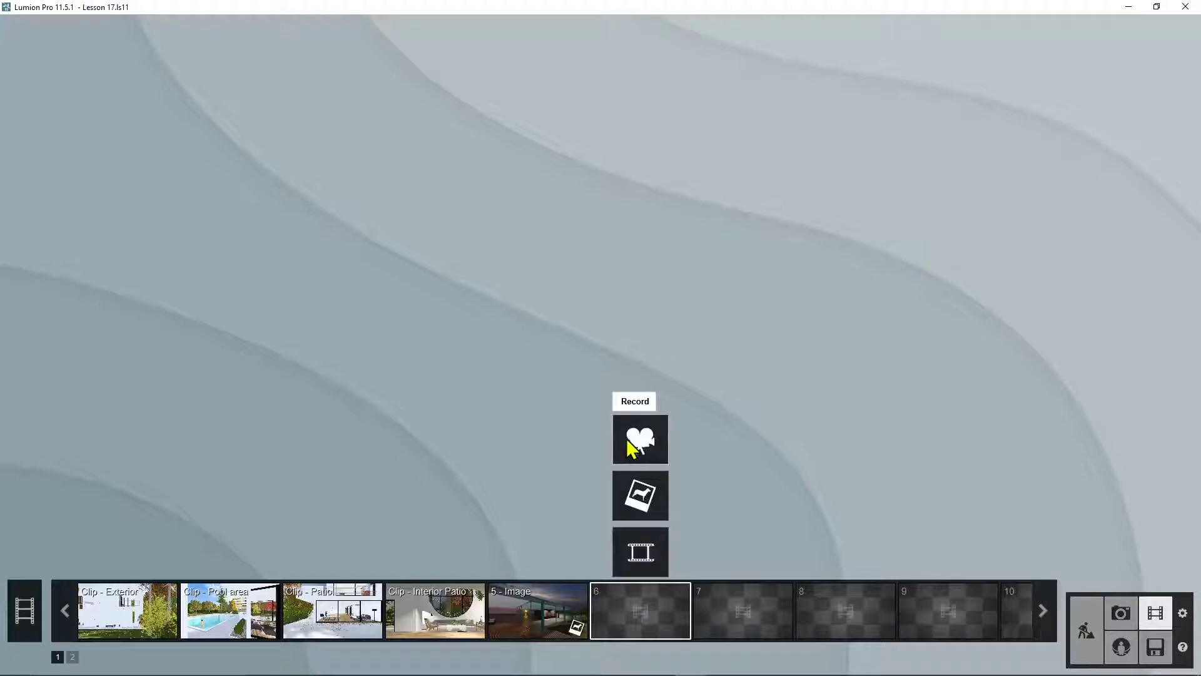
pyautogui.click(640, 440)
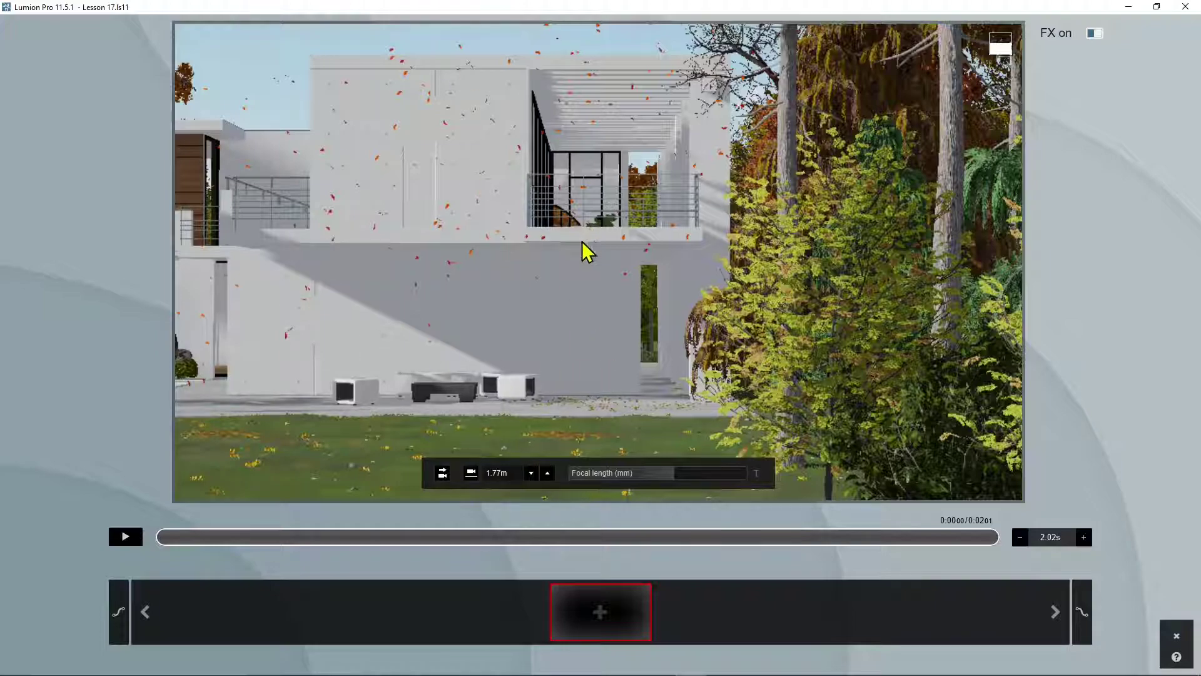
pyautogui.press('w')
pyautogui.moveTo(586, 256); pyautogui.dragTo(574, 201, button='right')
pyautogui.press('q')
pyautogui.moveTo(550, 272); pyautogui.dragTo(654, 322, button='right')
pyautogui.moveTo(675, 476); pyautogui.dragTo(663, 477)
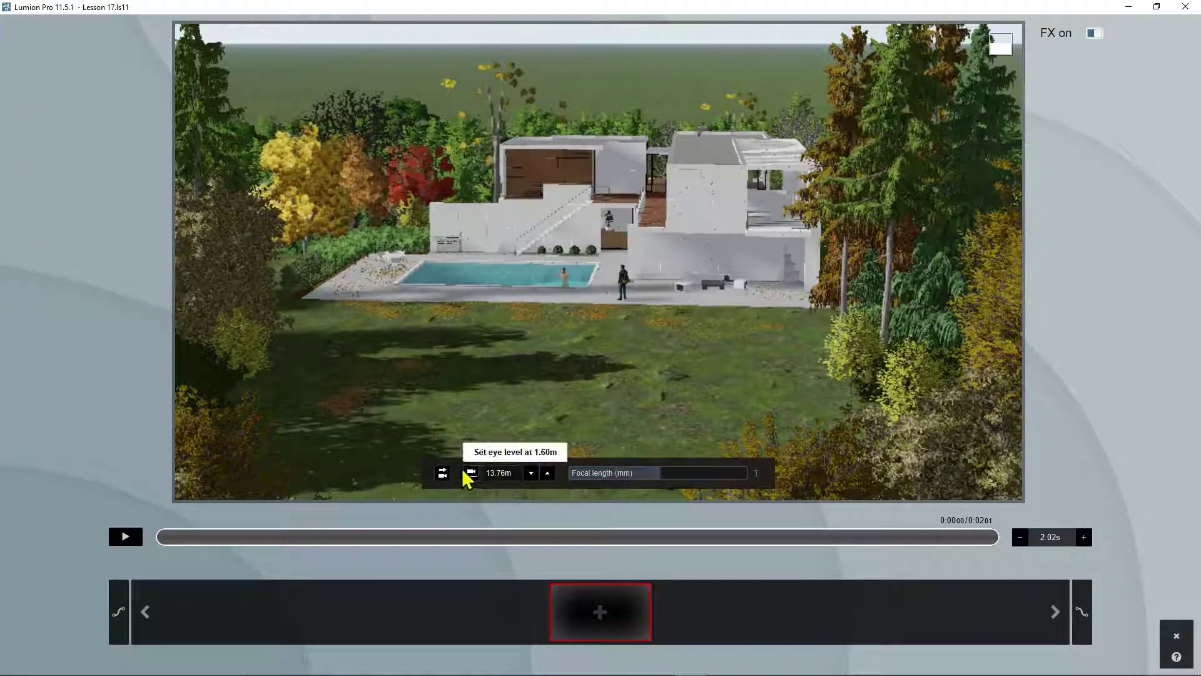